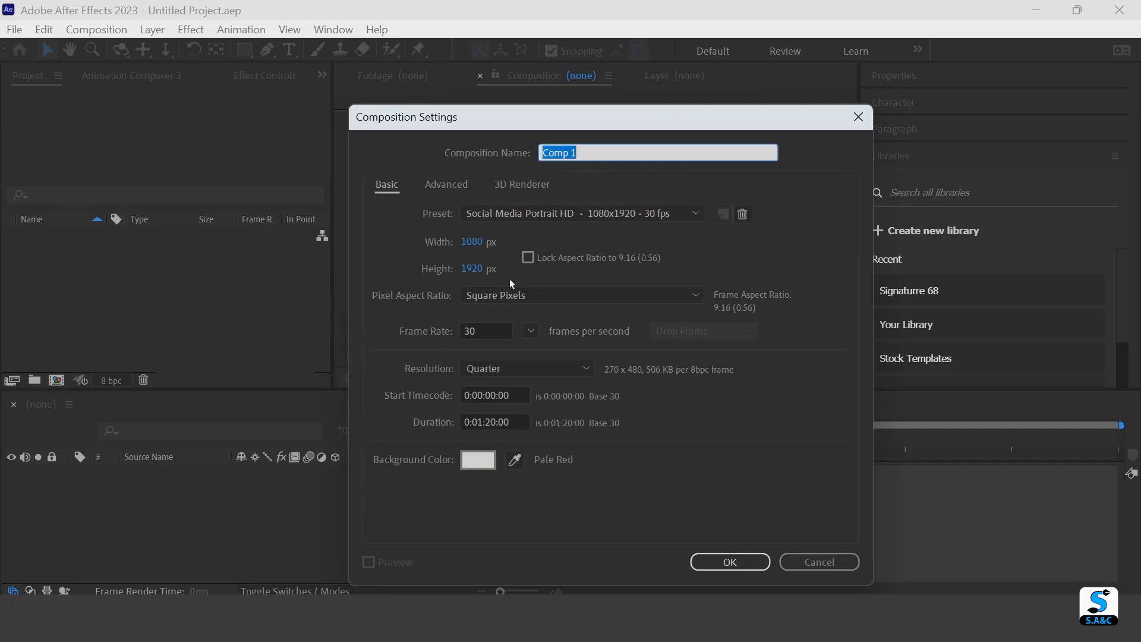
Set the new composition's height to 1350 px with a width of 1080 px and create it.
left_click(473, 268)
type("1350")
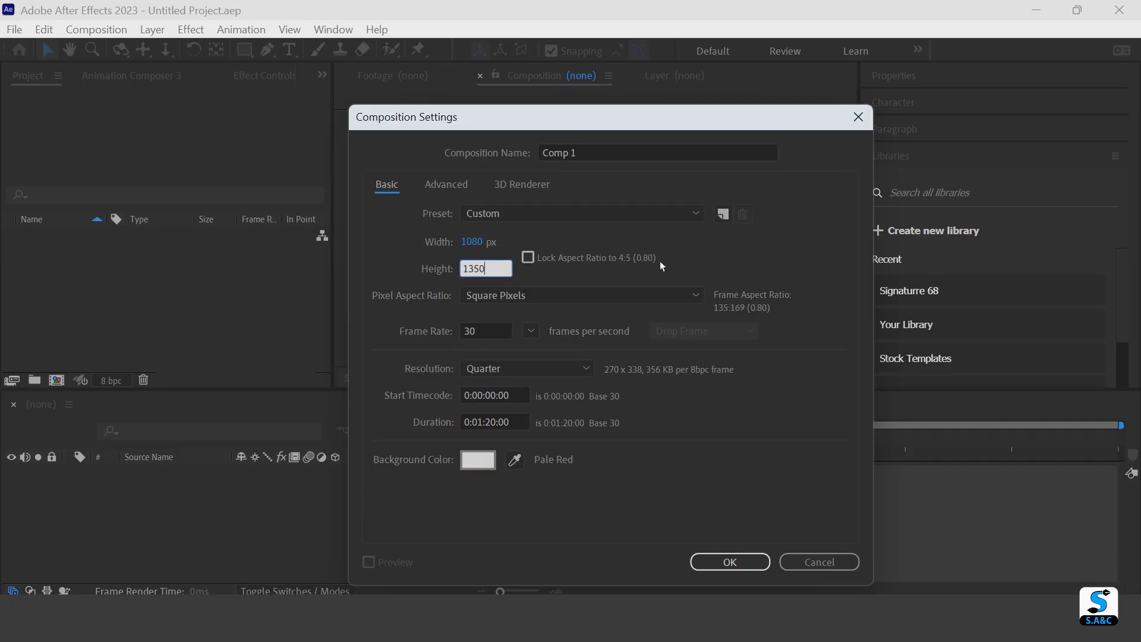
key("Return")
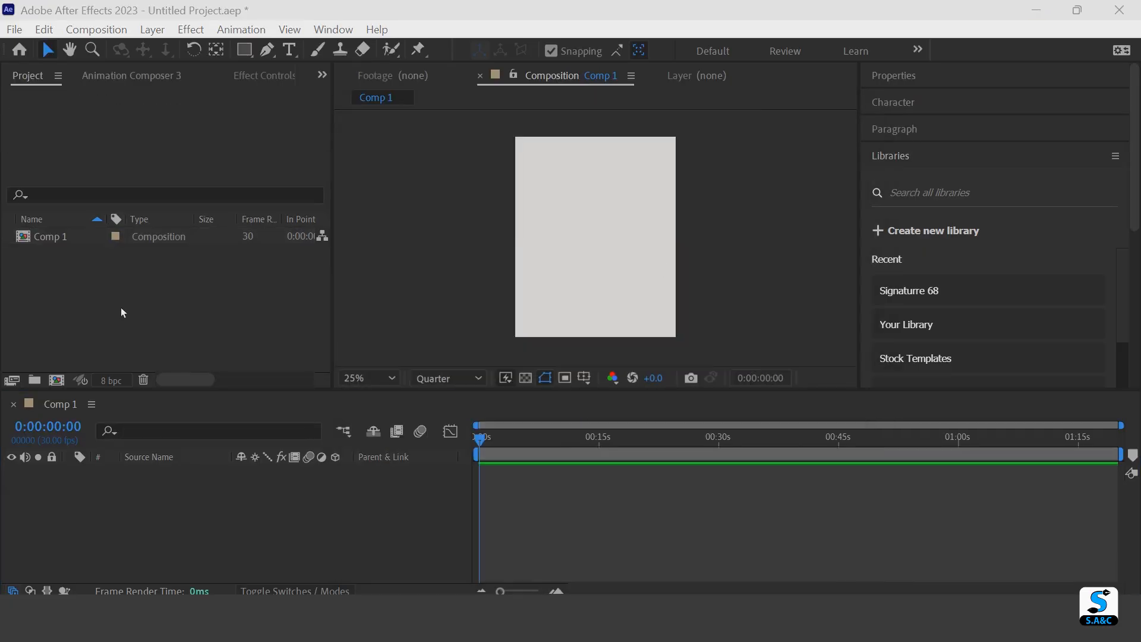
Import CTA.png and mouse click.png from New folder on the Desktop into the project.
double_click(120, 308)
left_click(217, 243)
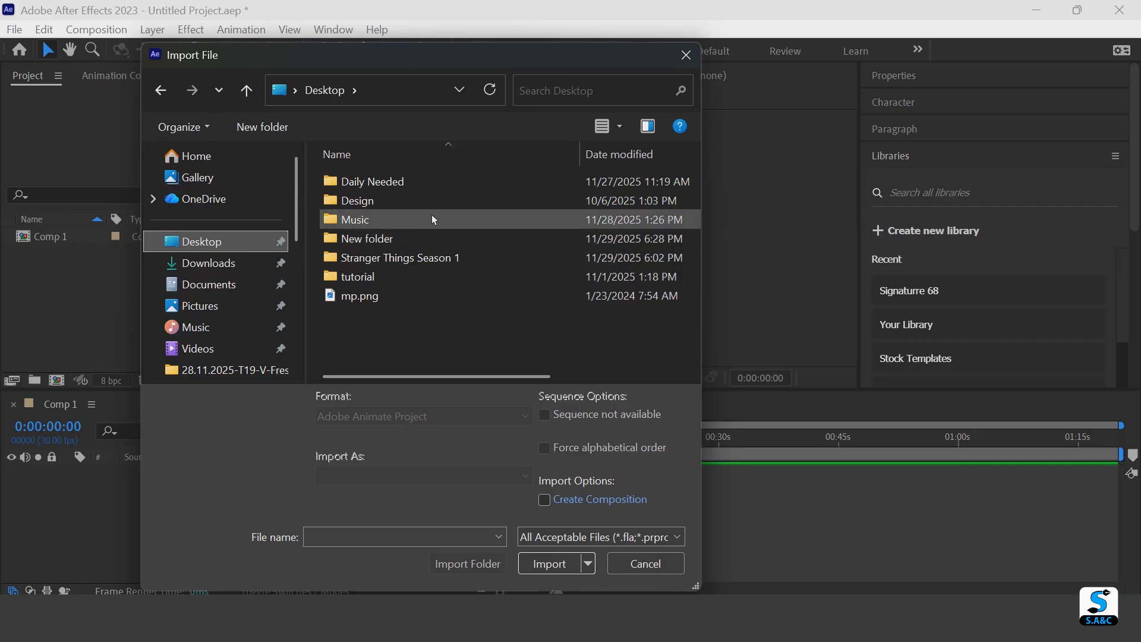
double_click(375, 239)
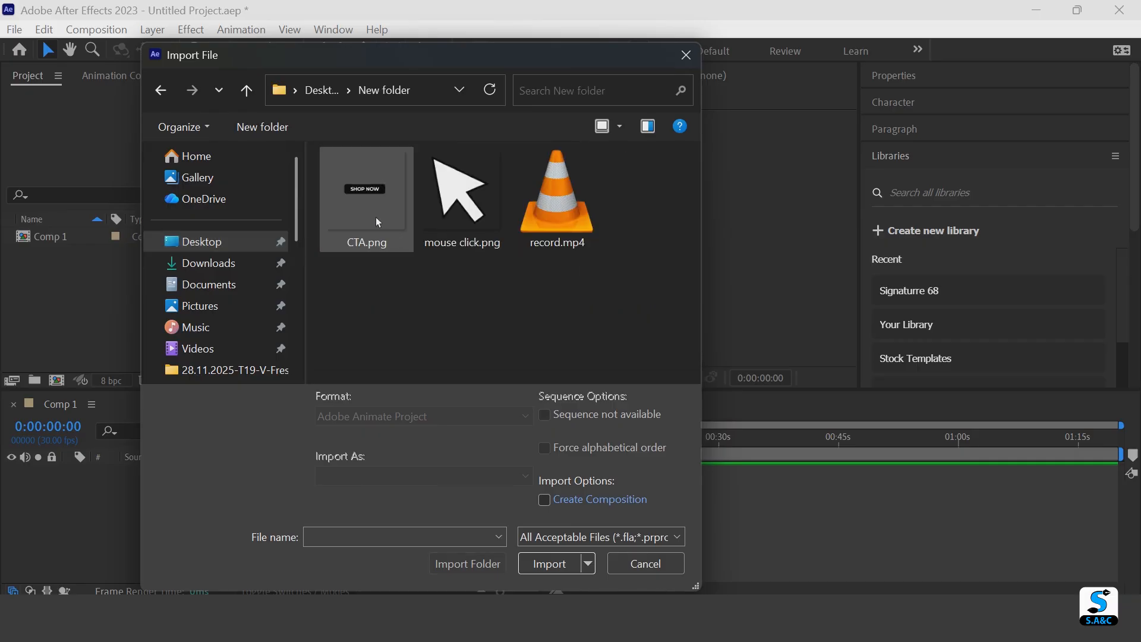
left_click(375, 217)
left_click(461, 199, "ctrl")
left_click(549, 550)
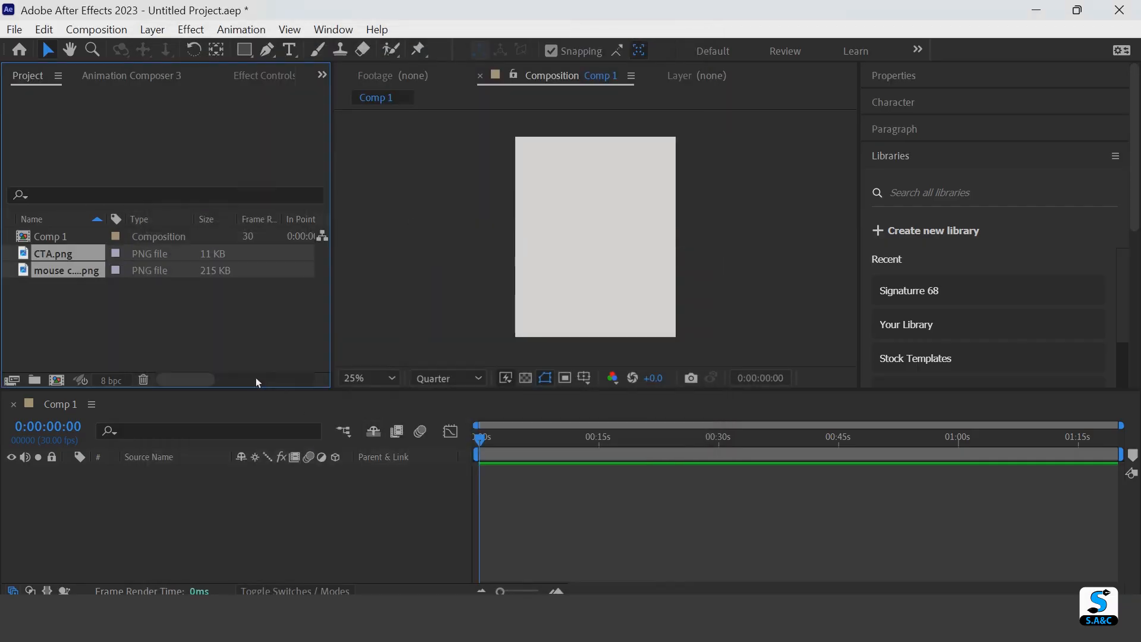
Add both imported PNG files to Comp 1 with mouse click.png stacked above CTA.png.
left_click(72, 279)
left_click(74, 270)
left_click(77, 252, "ctrl")
left_click_drag(79, 261, 132, 493)
Scale the mouse click.png layer down to 21%.
left_click(177, 472)
key("s")
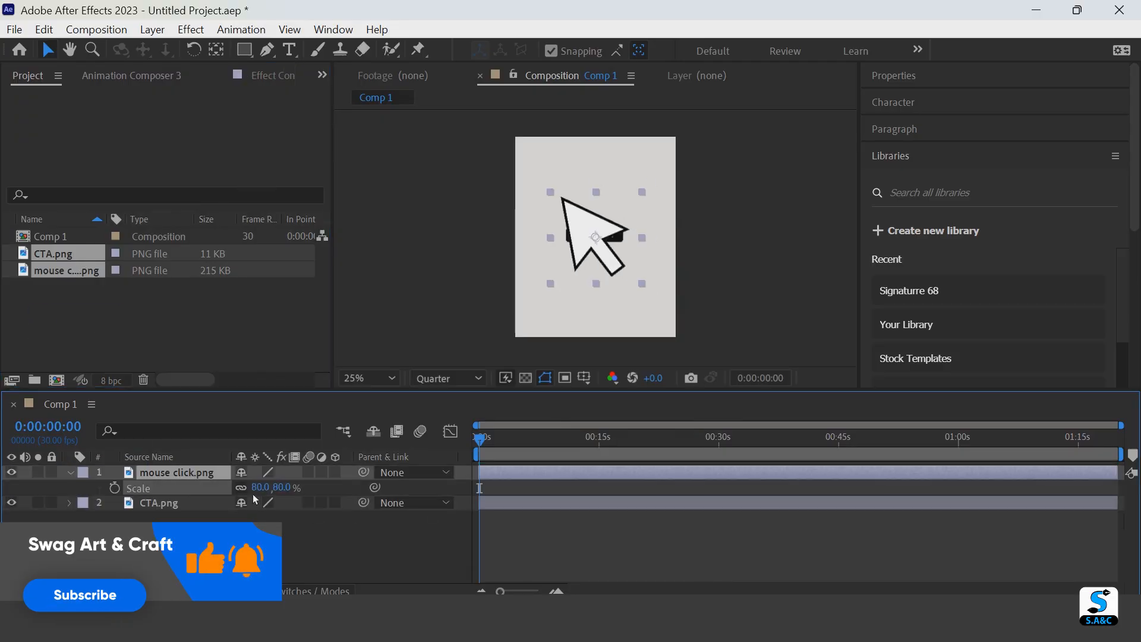
left_click_drag(261, 488, 226, 488)
key("period")
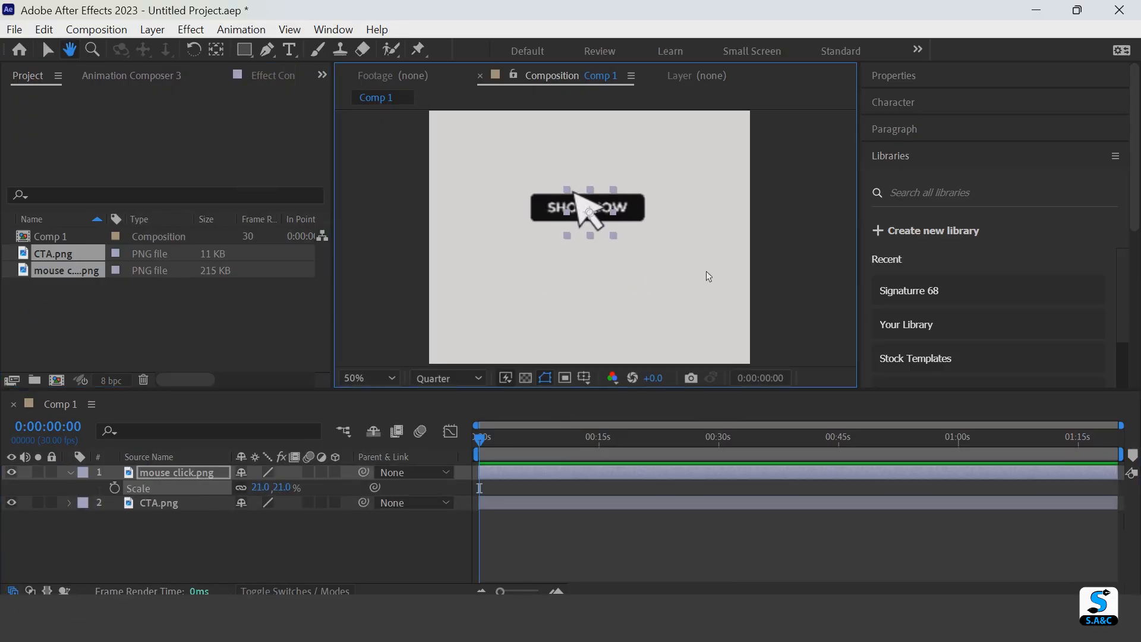
Scale the CTA.png layer up to 129%.
left_click(196, 503)
key("s")
left_click_drag(255, 518, 295, 522)
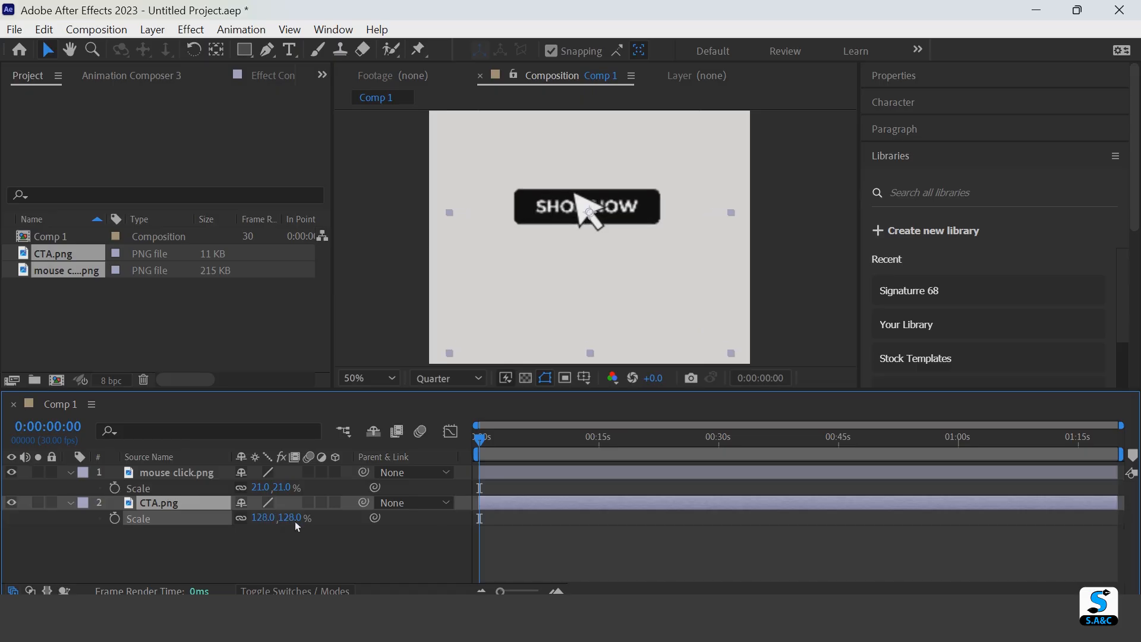
key("Return")
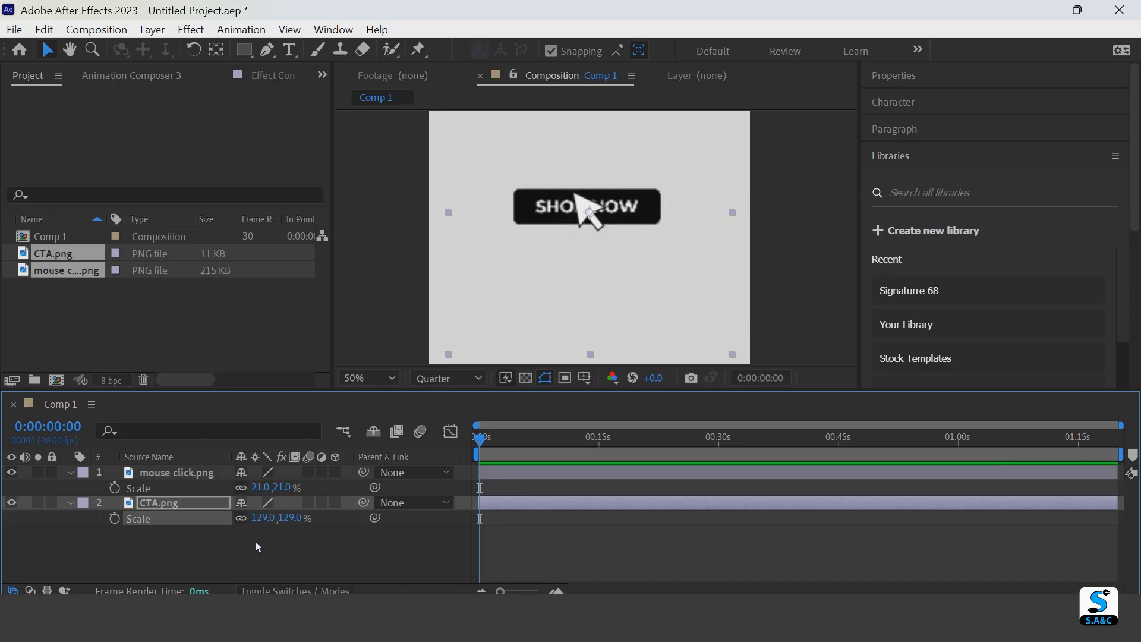
left_click(256, 542)
Reduce the mouse click.png layer to 11% scale and move it to the lower-right corner of the SHOP NOW button.
left_click(196, 476)
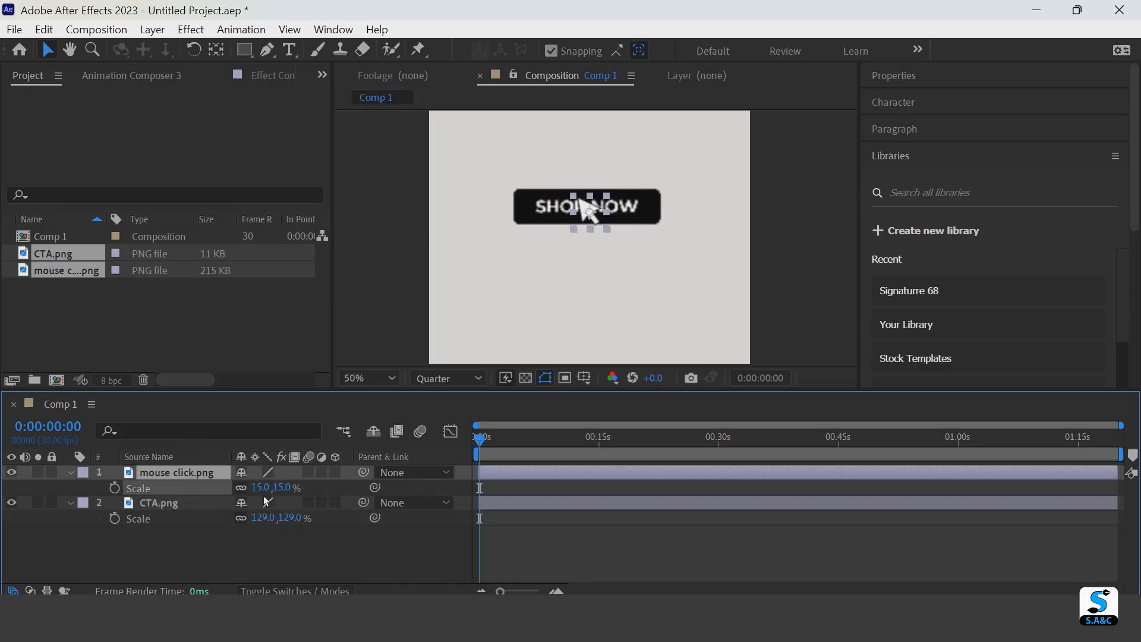
left_click_drag(261, 487, 255, 488)
key("Return")
key("shift+Down")
key("shift+Down")
key("shift+Down")
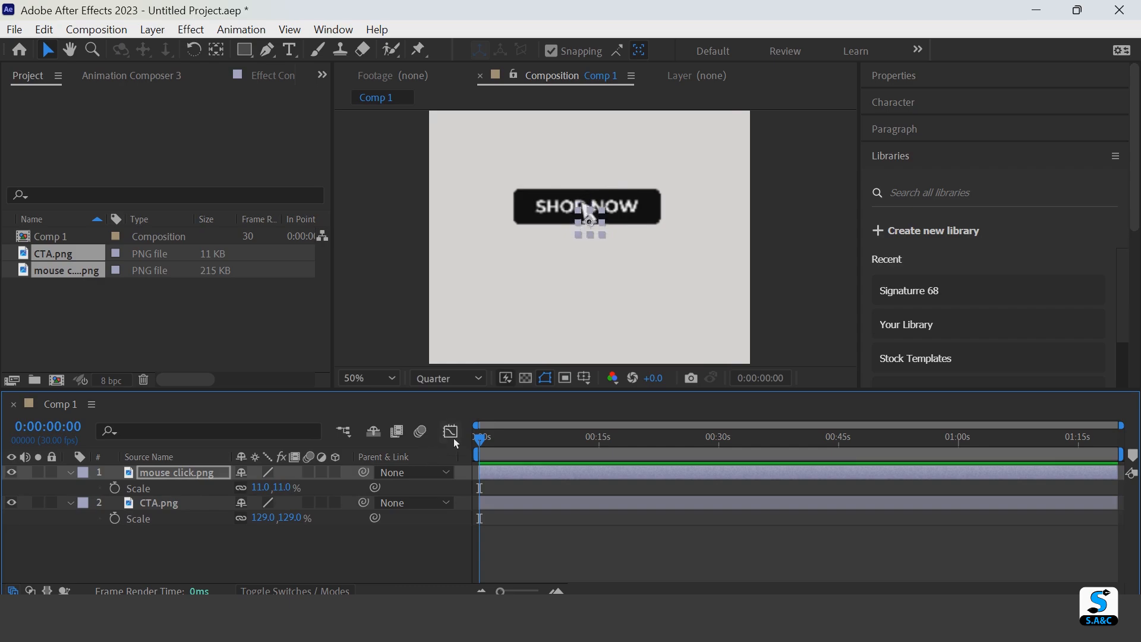
key("shift+Right")
key("shift+Right")
key("shift+Right")
key("shift+Right")
key("shift+Right")
key("shift+Right")
key("shift+Right")
key("shift+Right")
key("shift+Right")
key("shift+Right")
key("shift+Right")
key("shift+Right")
key("shift+Right")
key("shift+Right")
key("shift+Right")
key("shift+Right")
key("shift+Right")
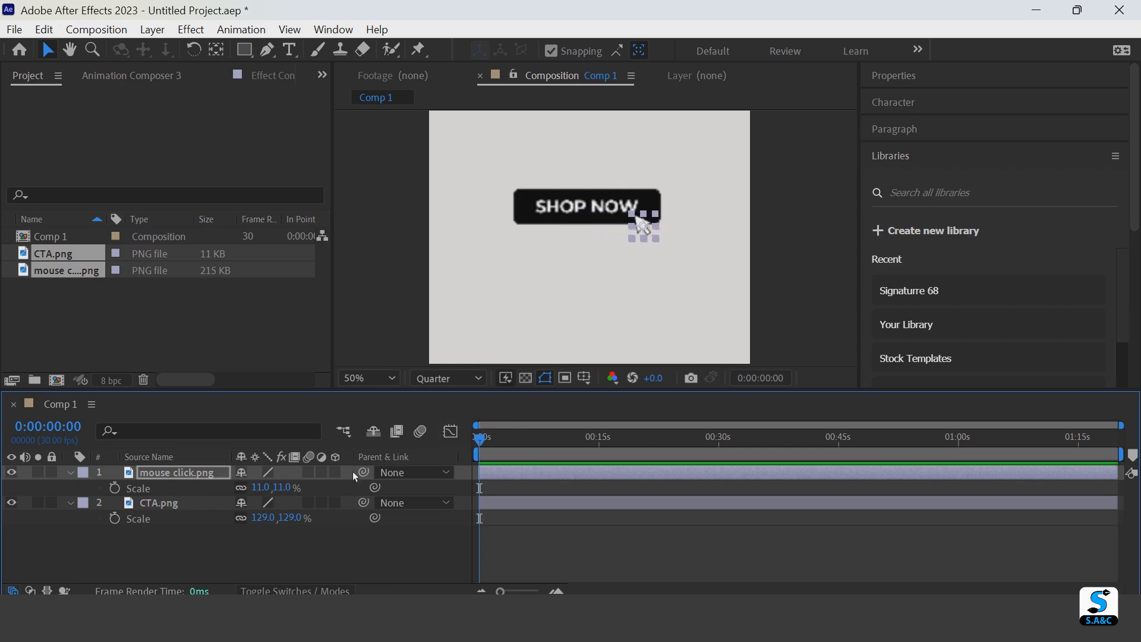
Set the mouse click.png layer's scale to 10% and nudge it slightly right to position 728, 721.
left_click(262, 486)
type("10")
key("Return")
key("Right")
key("Right")
key("Right")
key("Right")
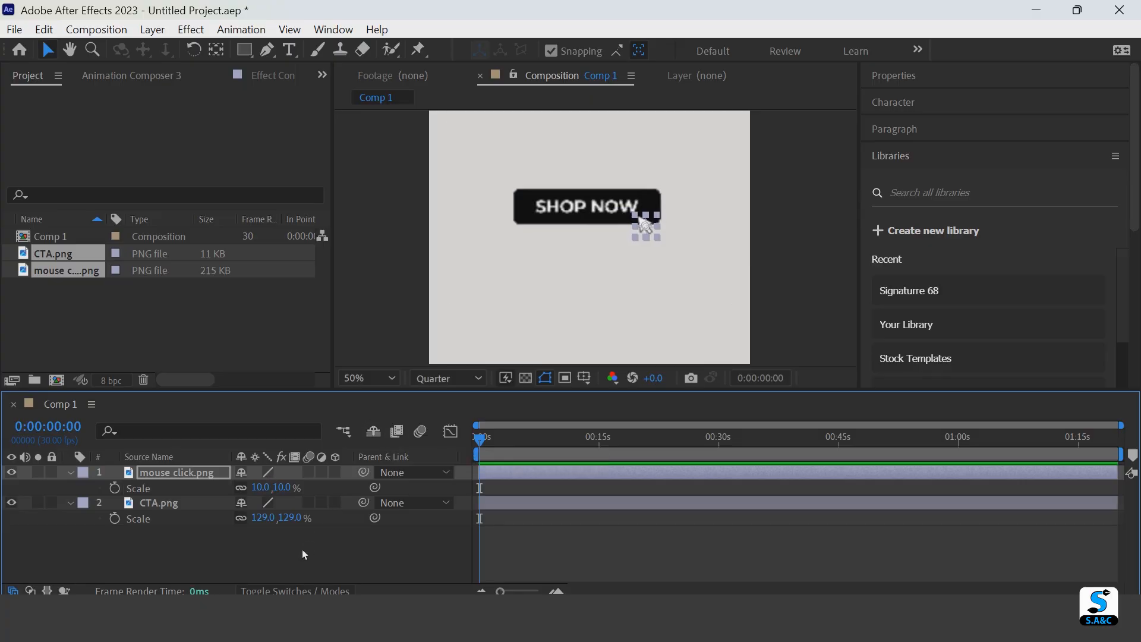
Start animating the mouse click.png layer's Position with a keyframe at 0:00:00:00.
key("p")
key("equal")
key("equal")
key("equal")
left_click(115, 488)
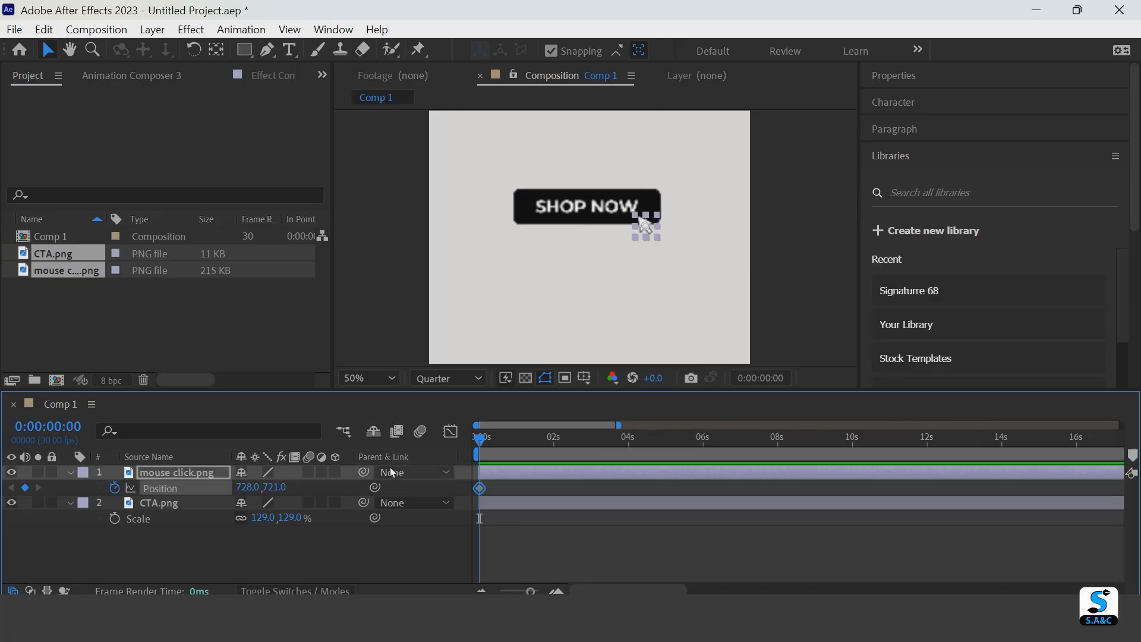
Keyframe the cursor on the button at 0:00:00:25 and place it above and right of the button, at about 1017, 531, at 0:00:00:00.
left_click_drag(530, 590, 535, 590)
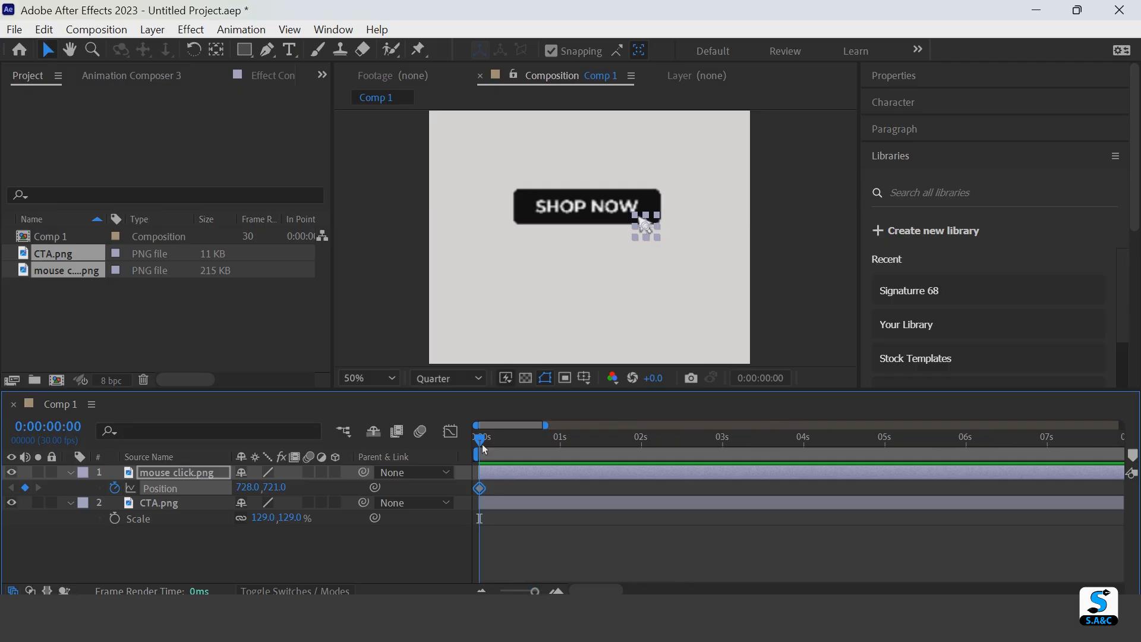
mouse_move(480, 441)
left_mouse_down()
mouse_move(547, 441)
mouse_move(480, 440)
left_mouse_up()
left_click(25, 488)
left_click_drag(645, 227, 736, 175)
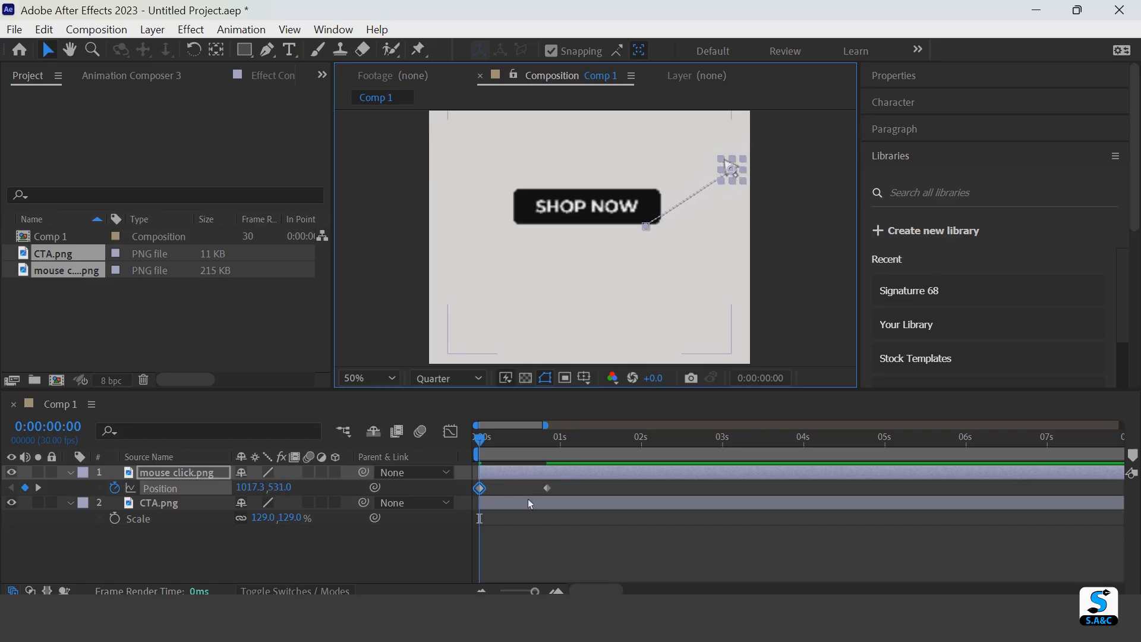
Set the temporal and spatial interpolation of the cursor's Position keyframe at 0:00:00:25 to Bezier.
key("space")
left_click(528, 453)
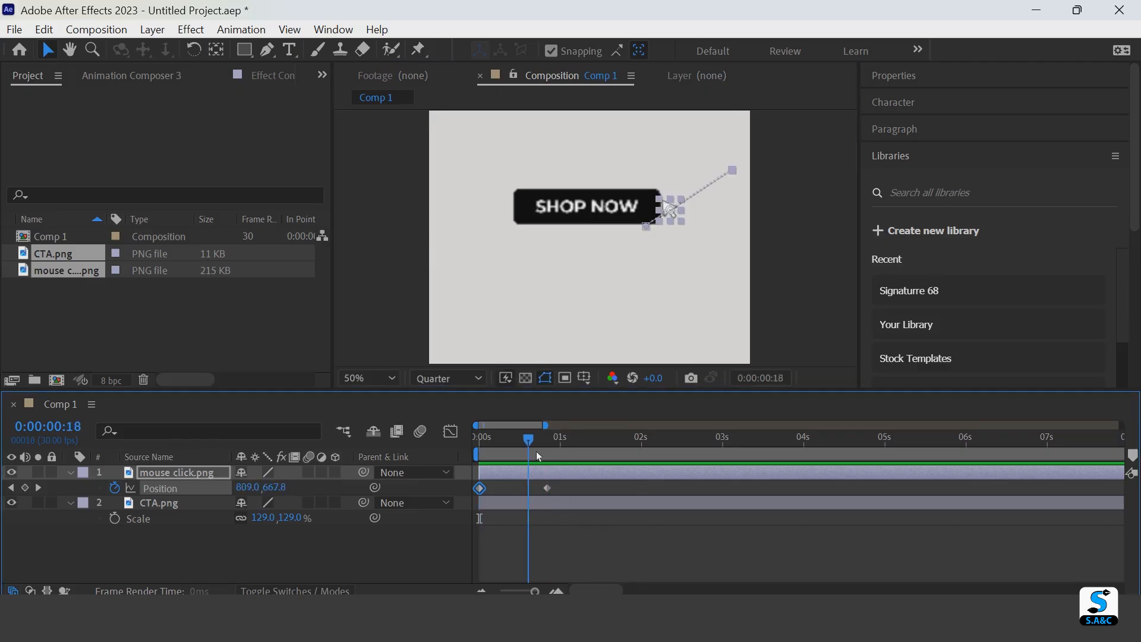
left_click(543, 452)
left_click(551, 490)
right_click(550, 491)
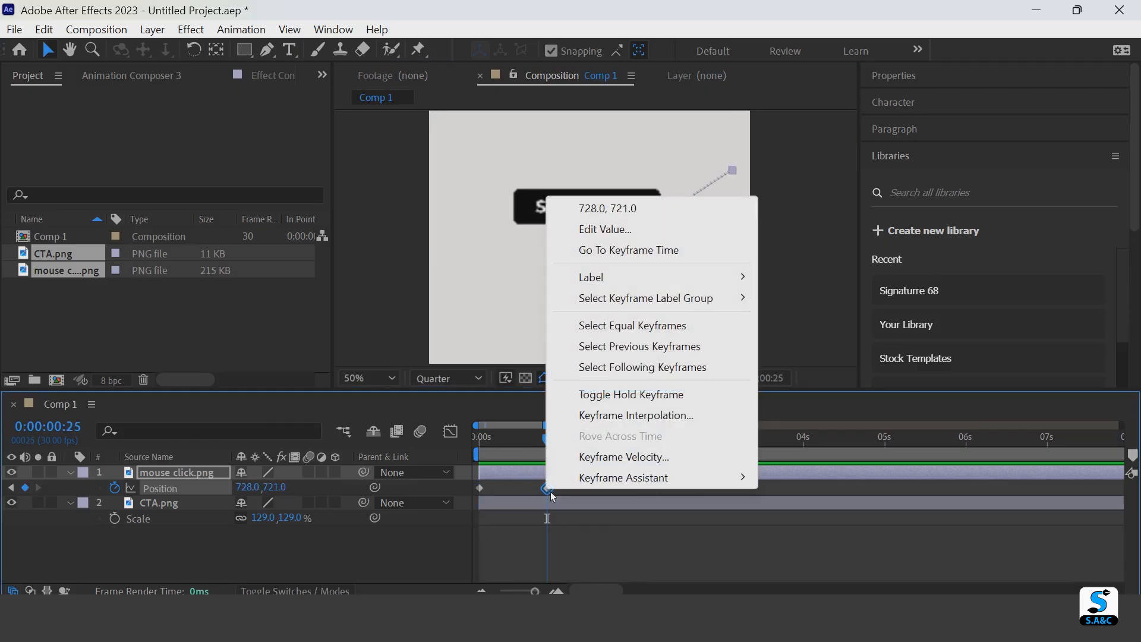
left_click(637, 417)
left_click(251, 220)
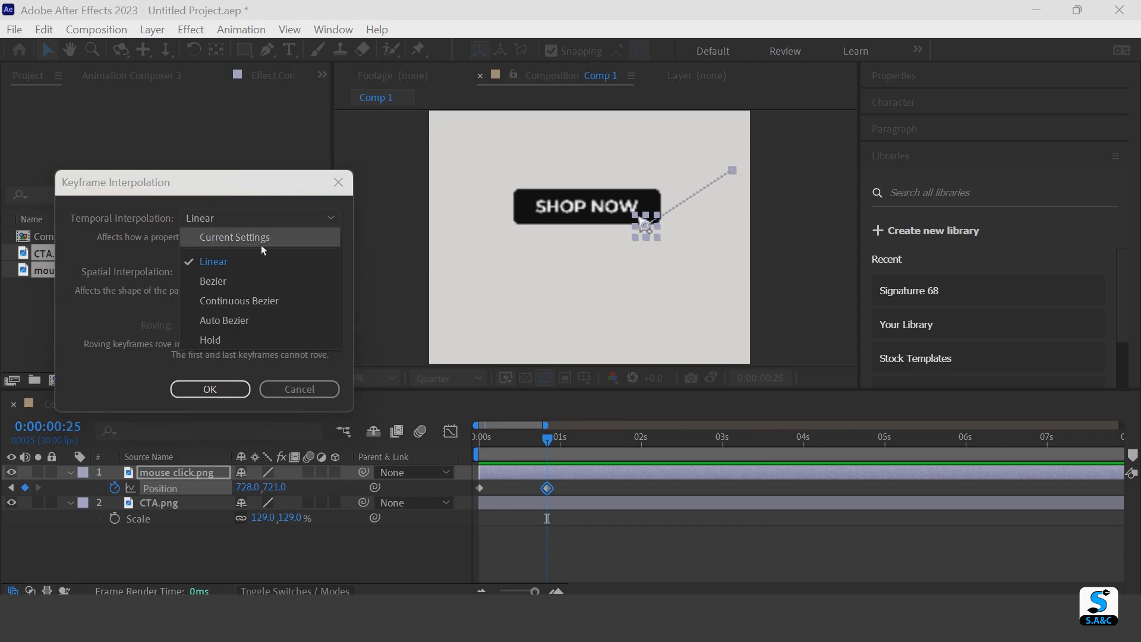
left_click(249, 280)
left_click(252, 271)
left_click(244, 334)
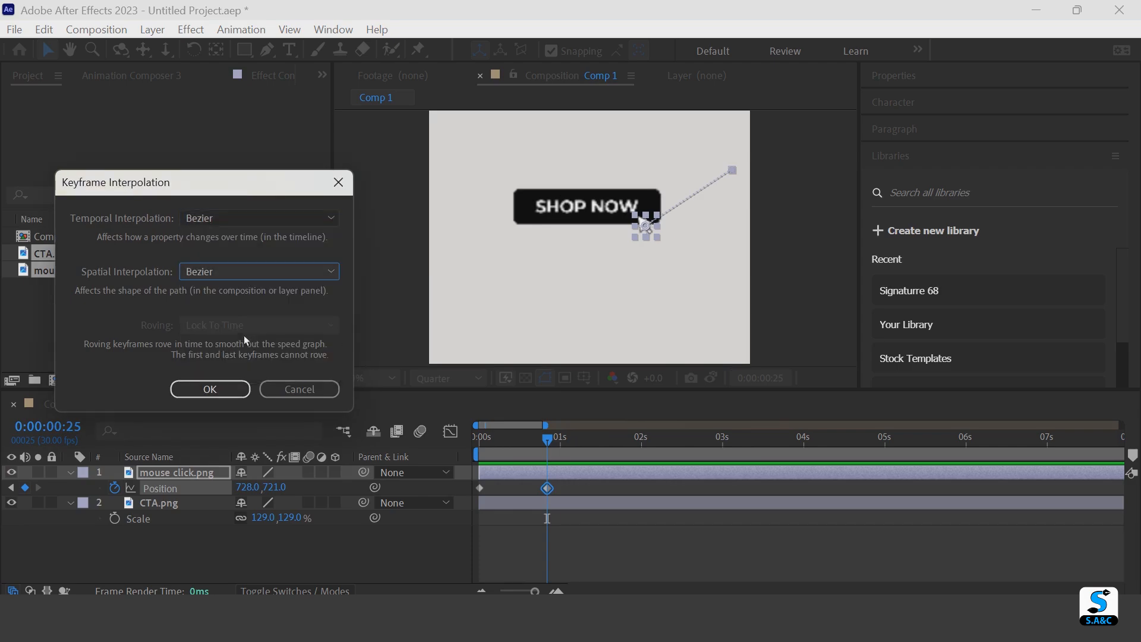
left_click(232, 390)
Bend the cursor's motion path into a downward curve toward the button's lower-right corner and preview the movement.
scroll(723, 243, "up", 2)
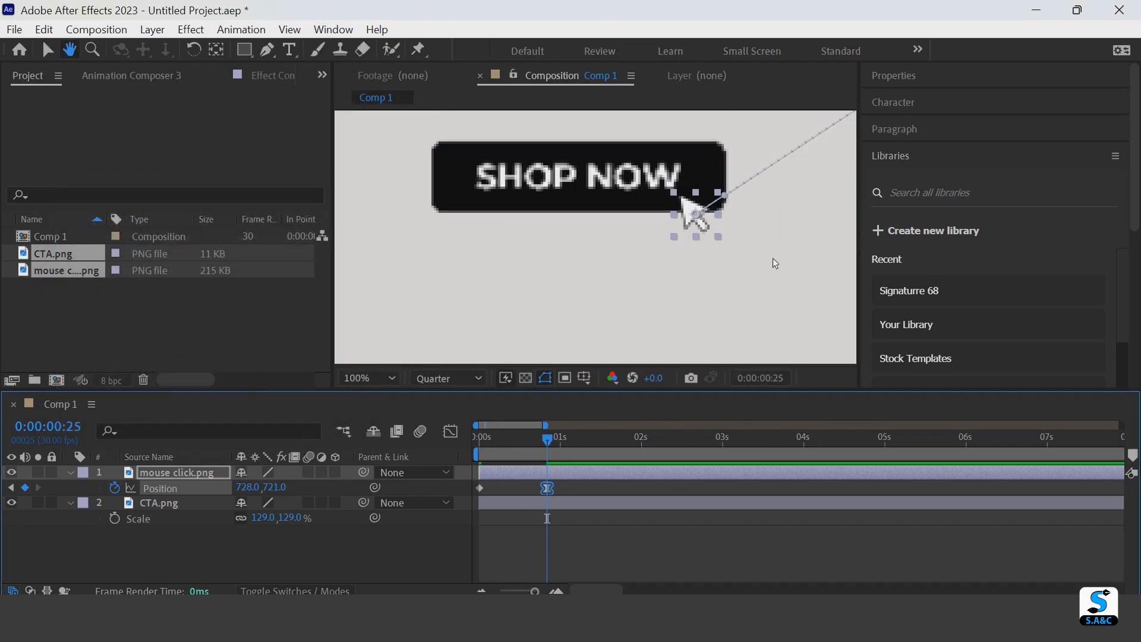
left_click_drag(772, 257, 631, 318)
key("v")
left_click_drag(587, 248, 685, 313)
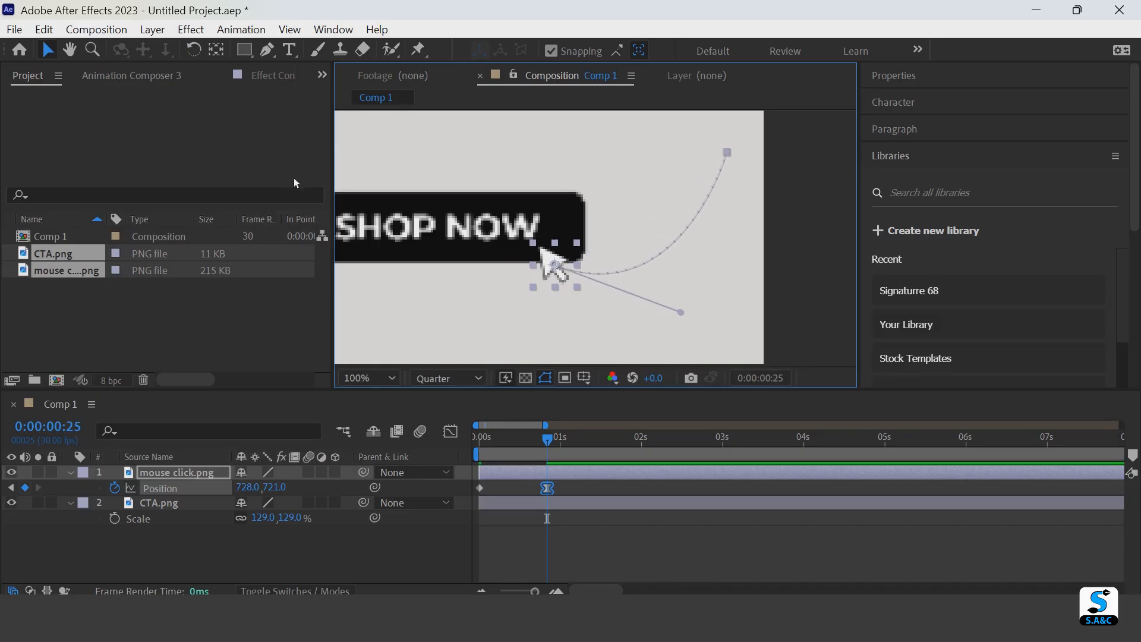
left_click(483, 438)
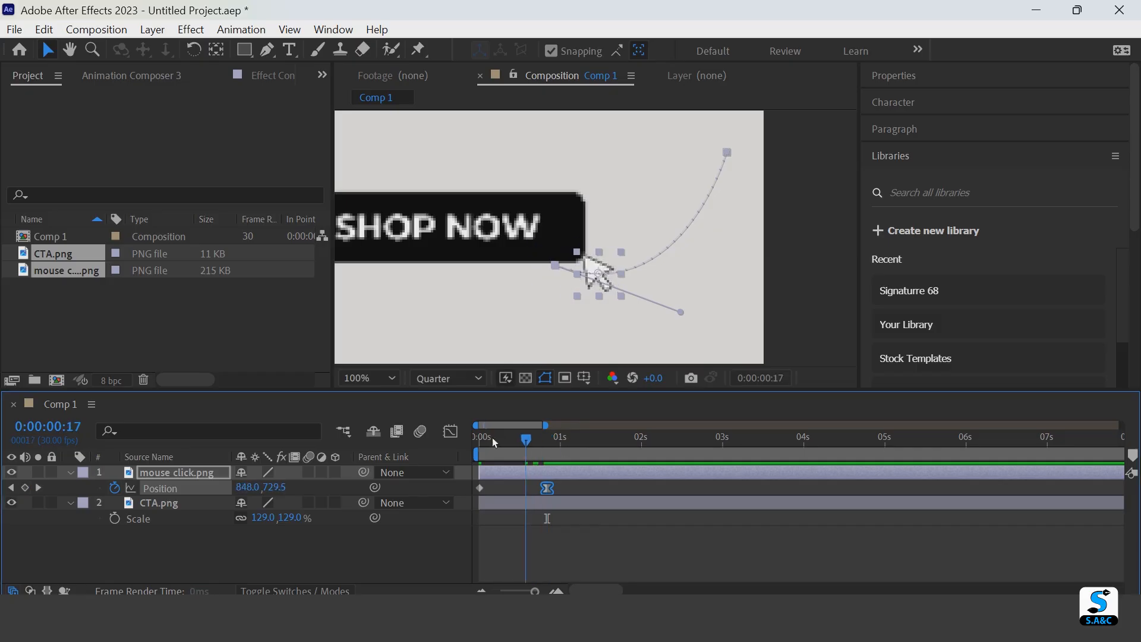
key("space")
key("space")
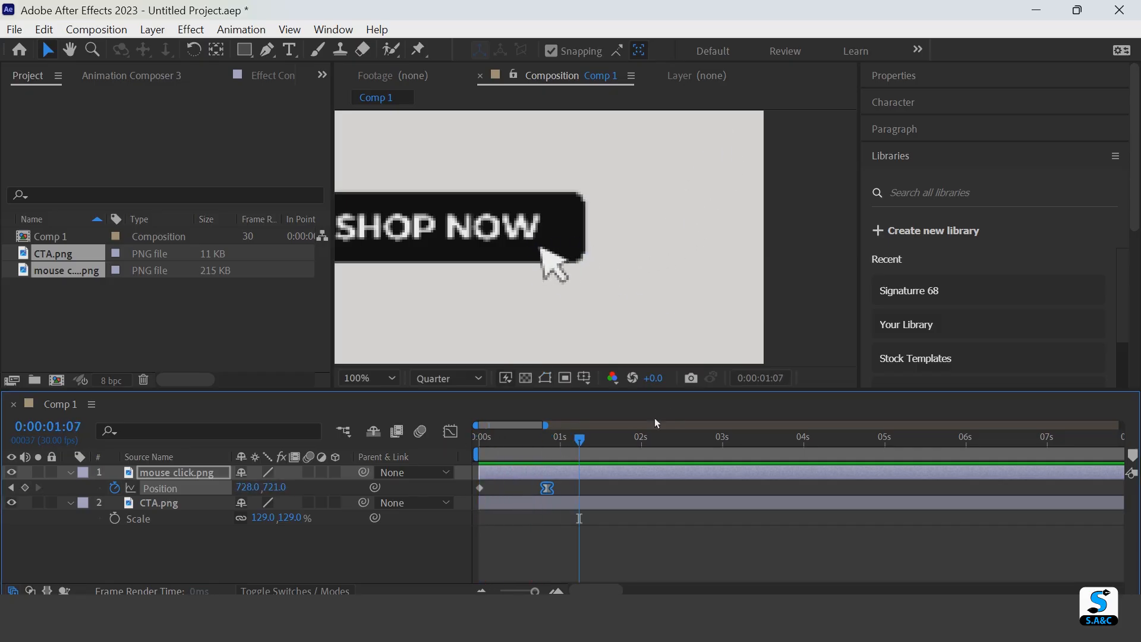
left_click_drag(589, 441, 488, 441)
scroll(661, 323, "down", 2)
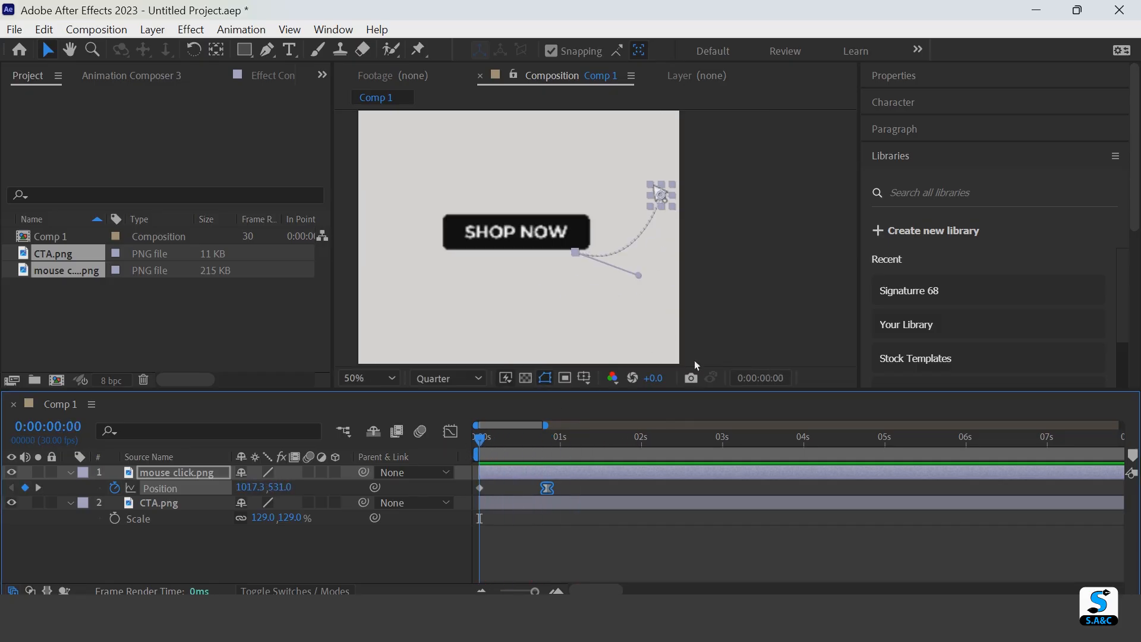
key("space")
Add a Rotation keyframe of -122° to the mouse click.png layer at 0:00:00:00.
left_click(176, 485)
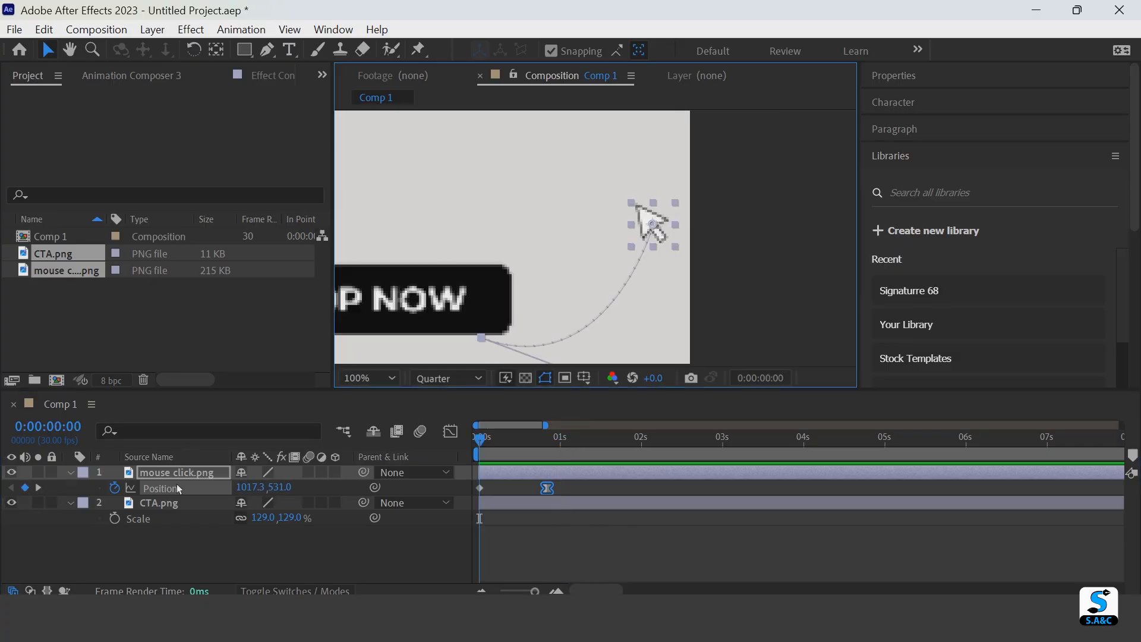
key("shift+r")
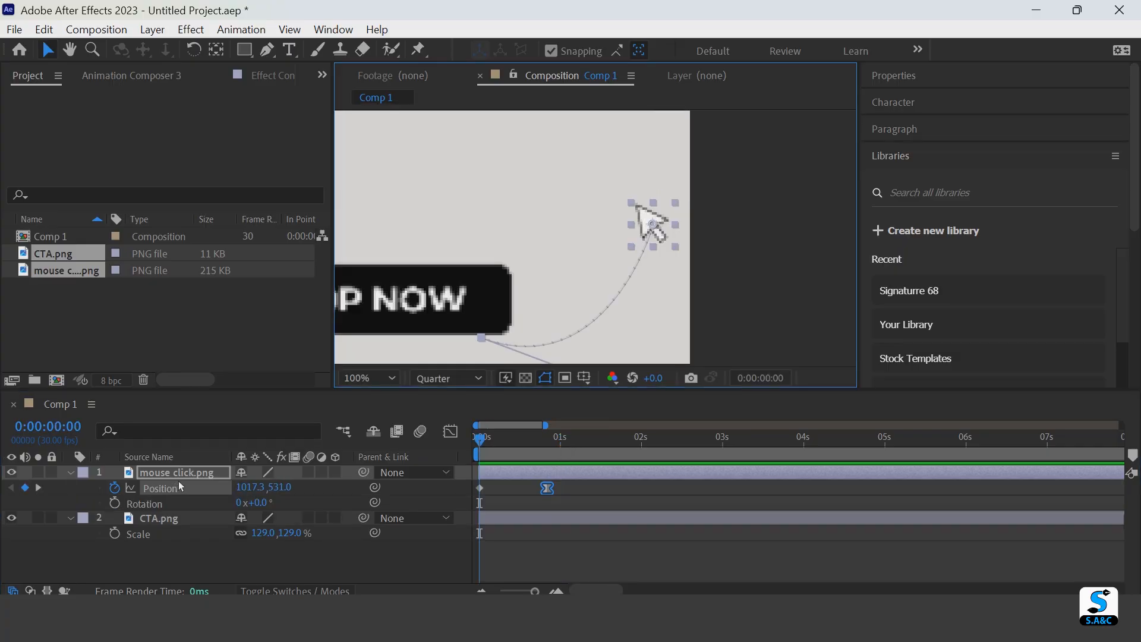
left_click(115, 503)
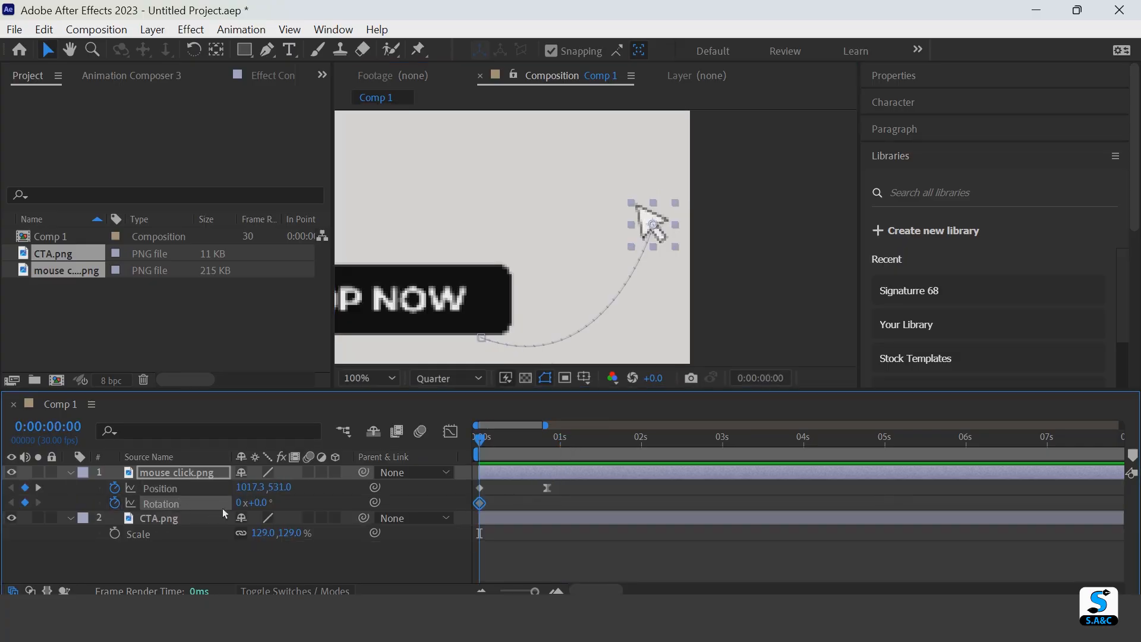
left_click_drag(253, 504, 166, 520)
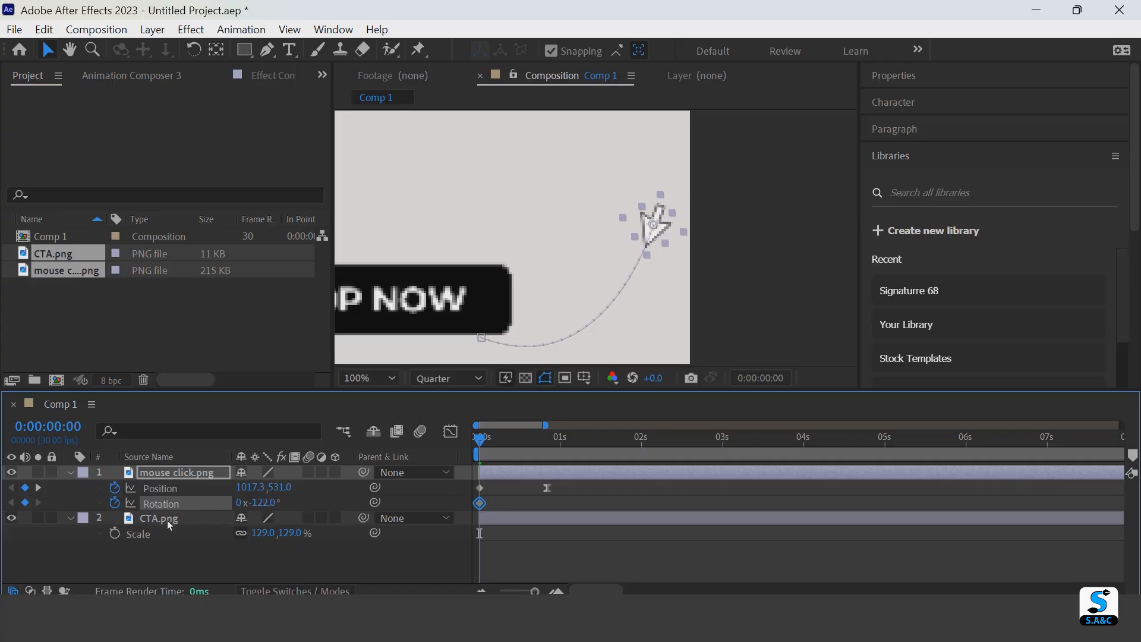
Add a second Rotation keyframe at 0:00:00:25 that turns the cursor back clockwise.
left_click_drag(493, 452, 547, 449)
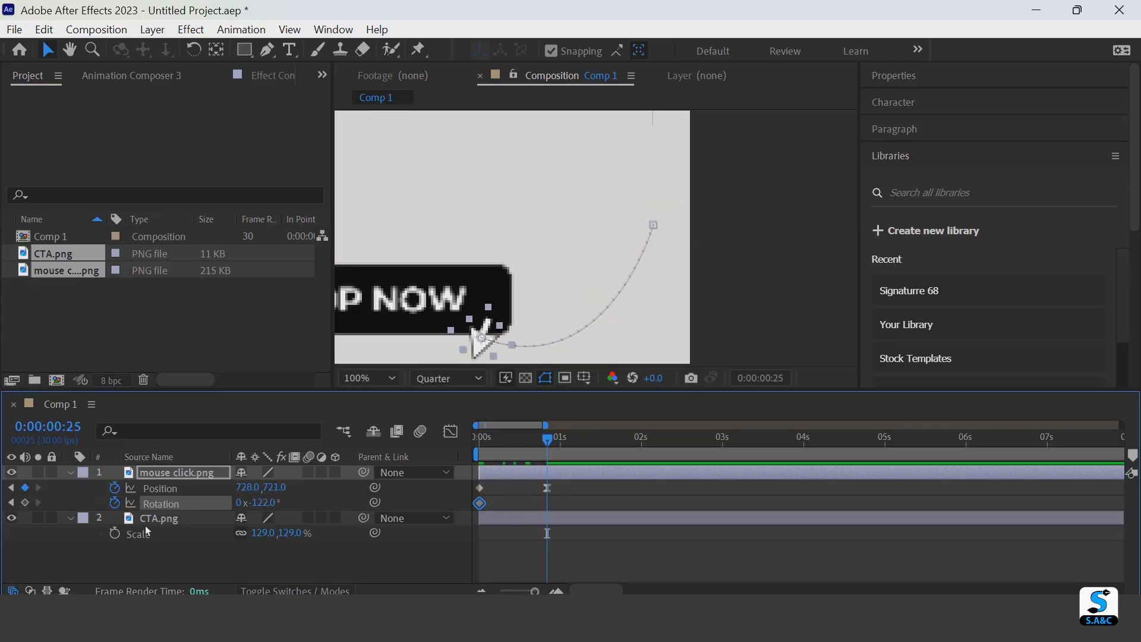
left_click_drag(573, 326, 614, 255)
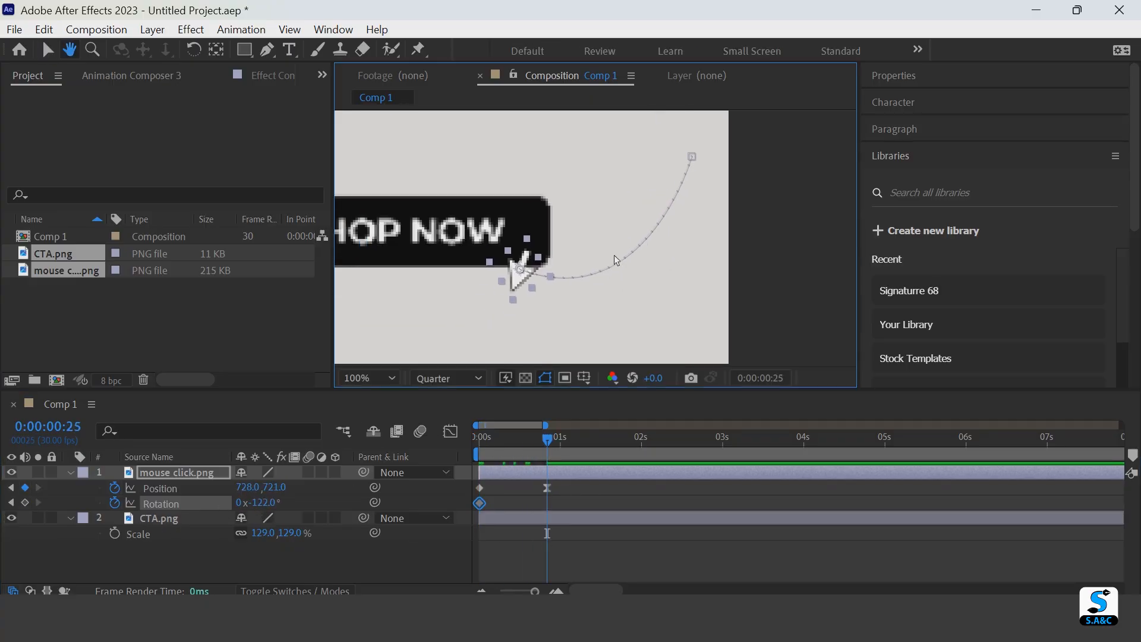
left_click(25, 503)
left_click_drag(265, 503, 384, 504)
Preview the rotating cursor and ease its Rotation keyframe at 0:00:00:25.
left_click_drag(557, 441, 479, 441)
key("space")
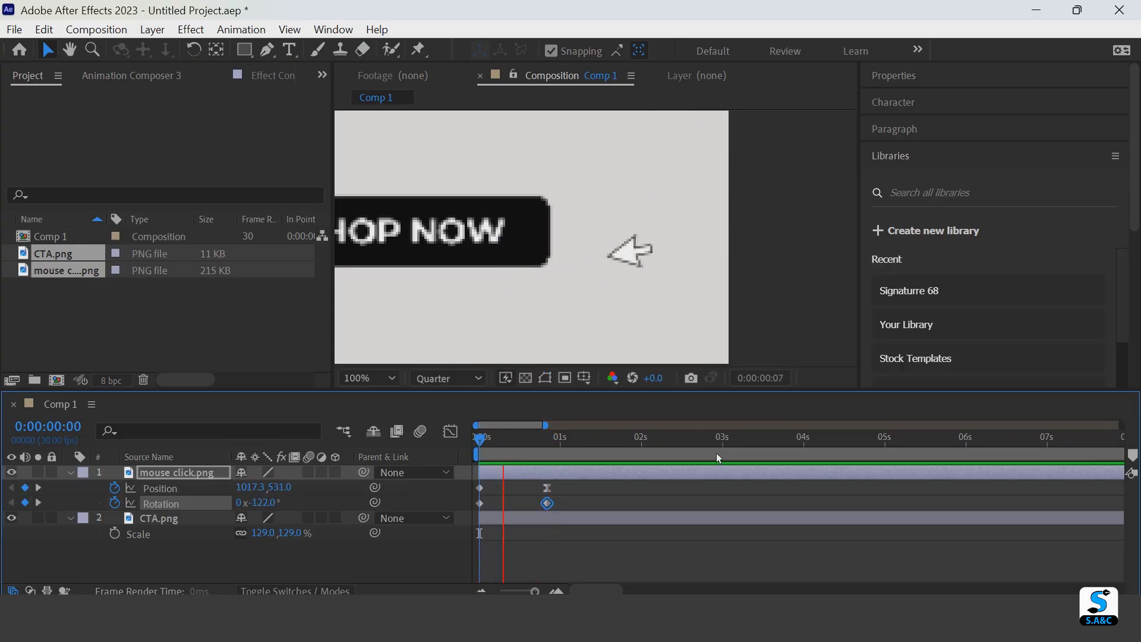
key("comma")
left_click_drag(553, 441, 515, 447)
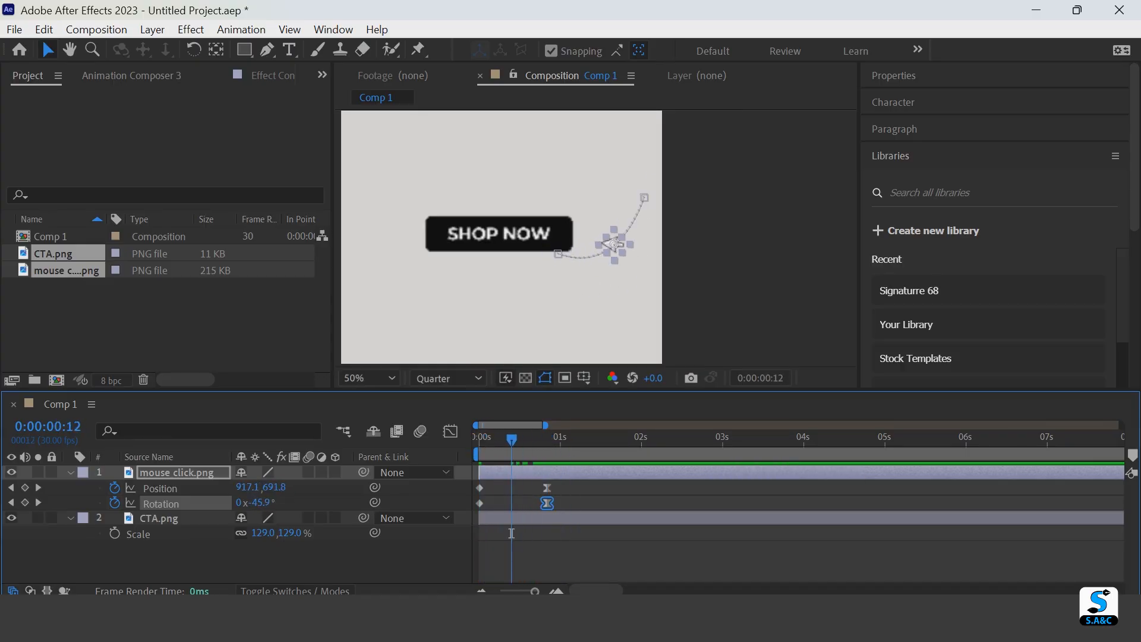
Enable motion blur for the composition and for the mouse click.png and CTA.png layers.
left_click(309, 472)
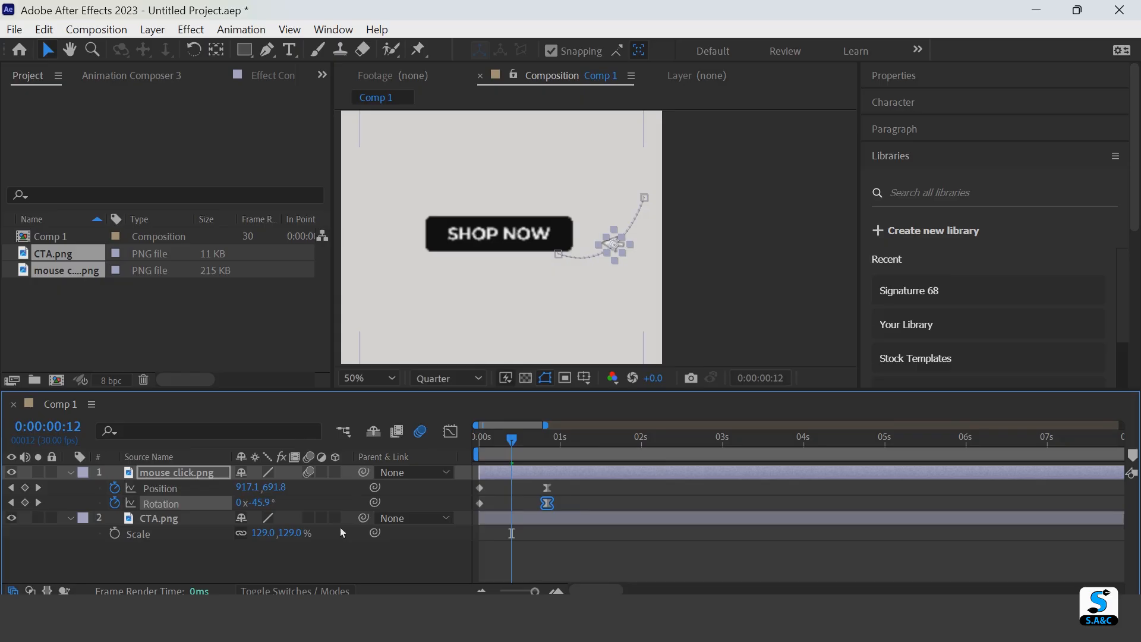
left_click(309, 517)
Move the first Position keyframe of the mouse click.png layer off the canvas by setting its X value to 1131.3 at 0:00:00:00.
key("Home")
left_click(480, 487)
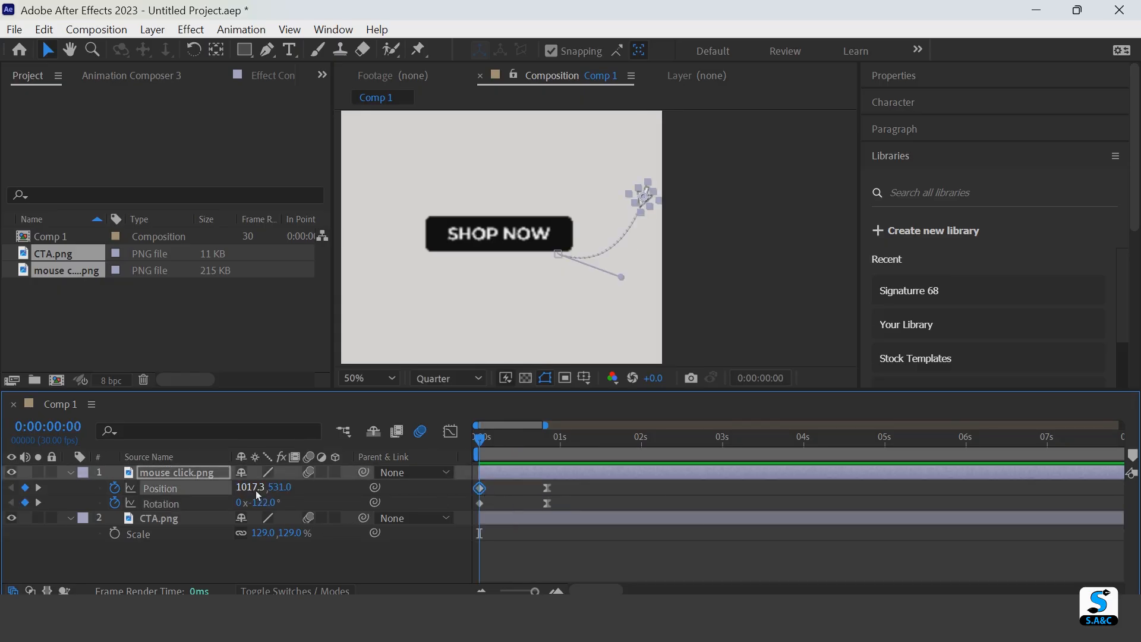
left_click_drag(312, 490, 355, 487)
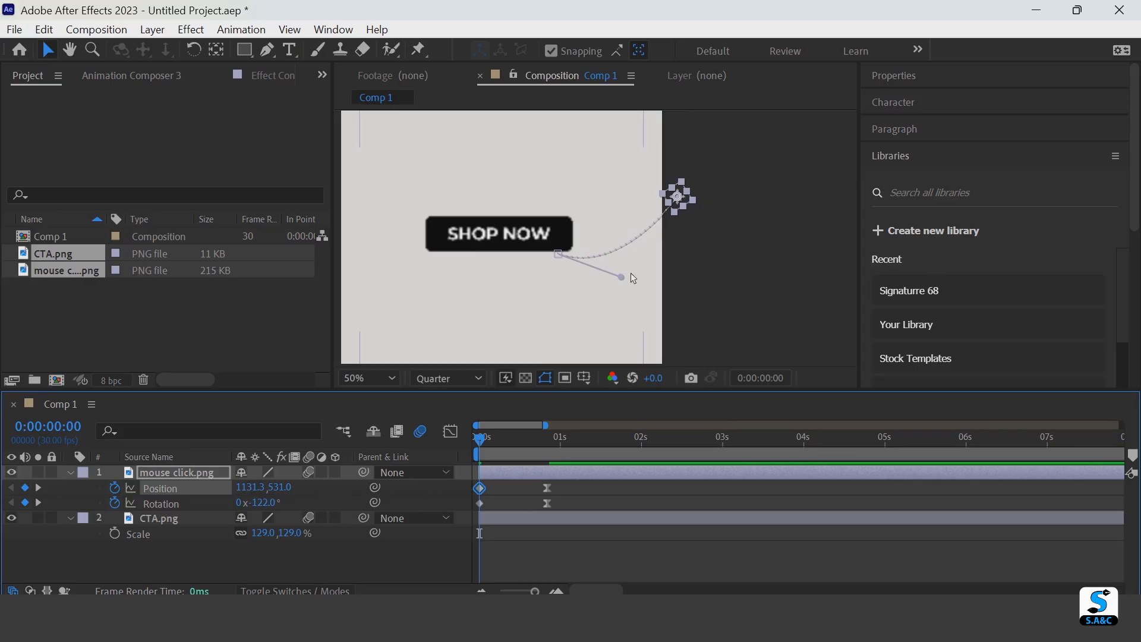
Deepen the cursor's motion path curve by extending the handle at its end point, and preview the movement.
left_click_drag(624, 279, 647, 305)
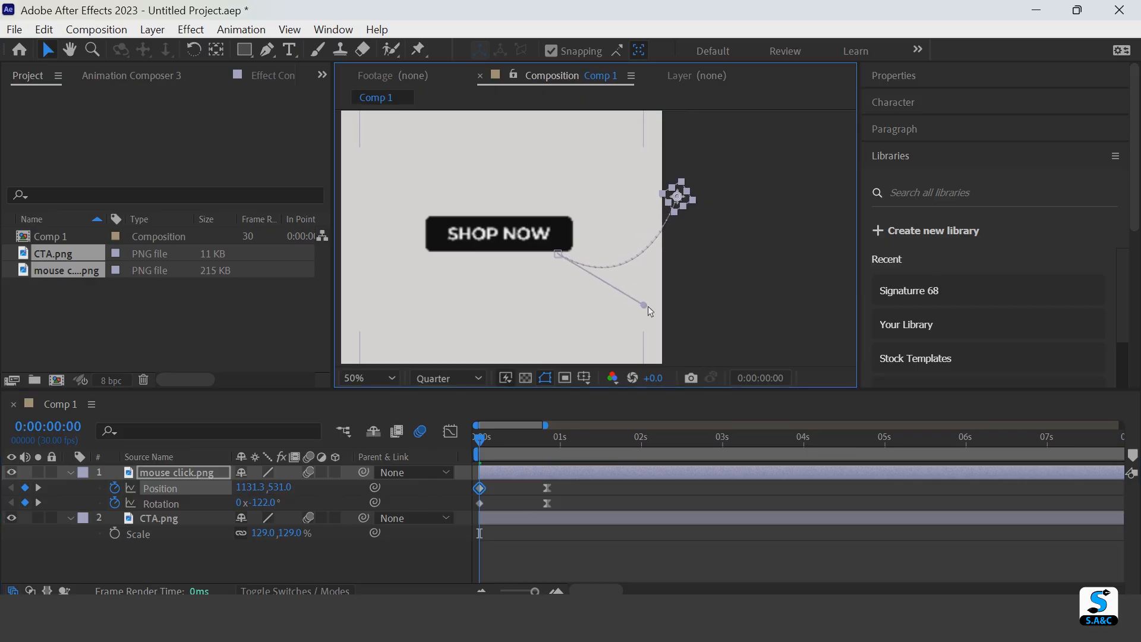
key("space")
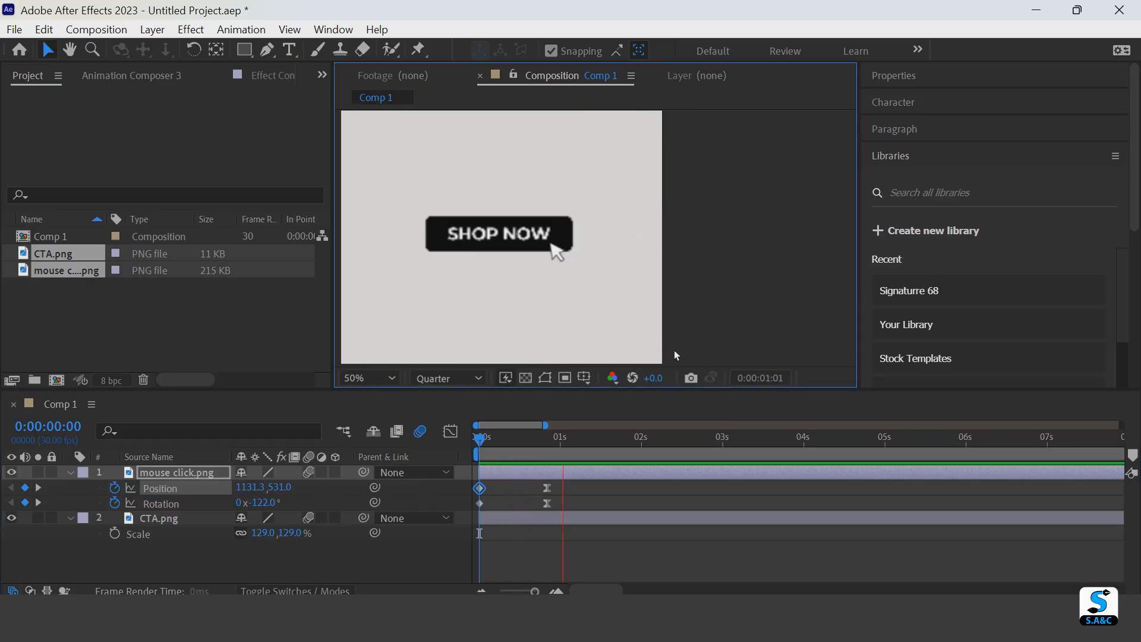
left_click(479, 504)
key("space")
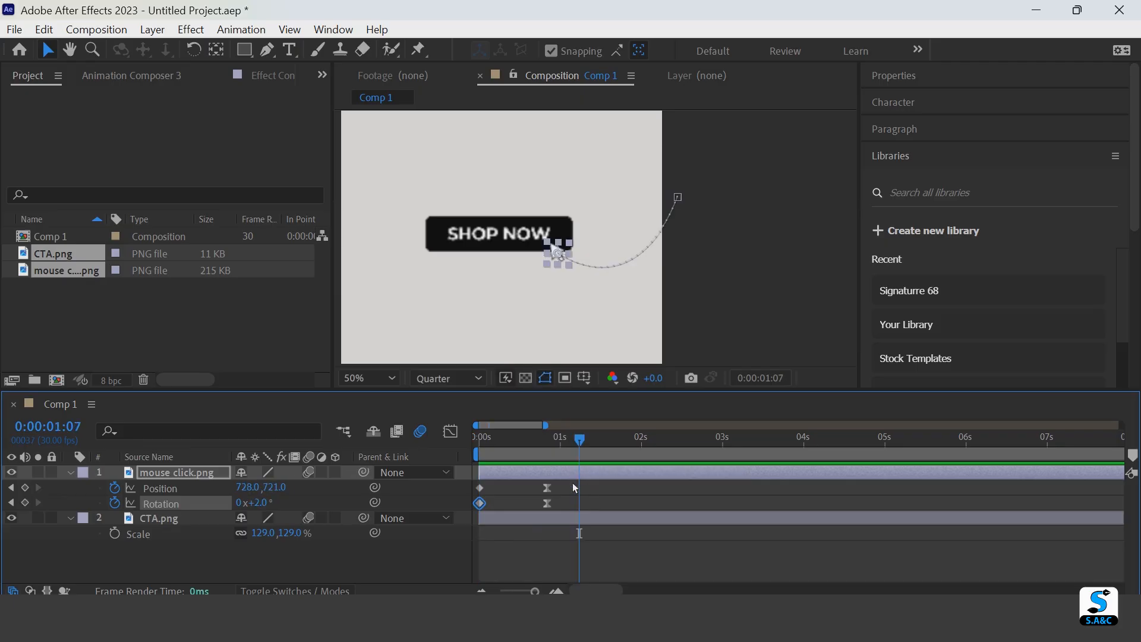
Shift the ending Position and Rotation keyframes of the mouse click.png layer to 0:00:00:26.
mouse_move(572, 482)
left_mouse_down()
mouse_move(540, 512)
mouse_move(554, 488)
left_mouse_up()
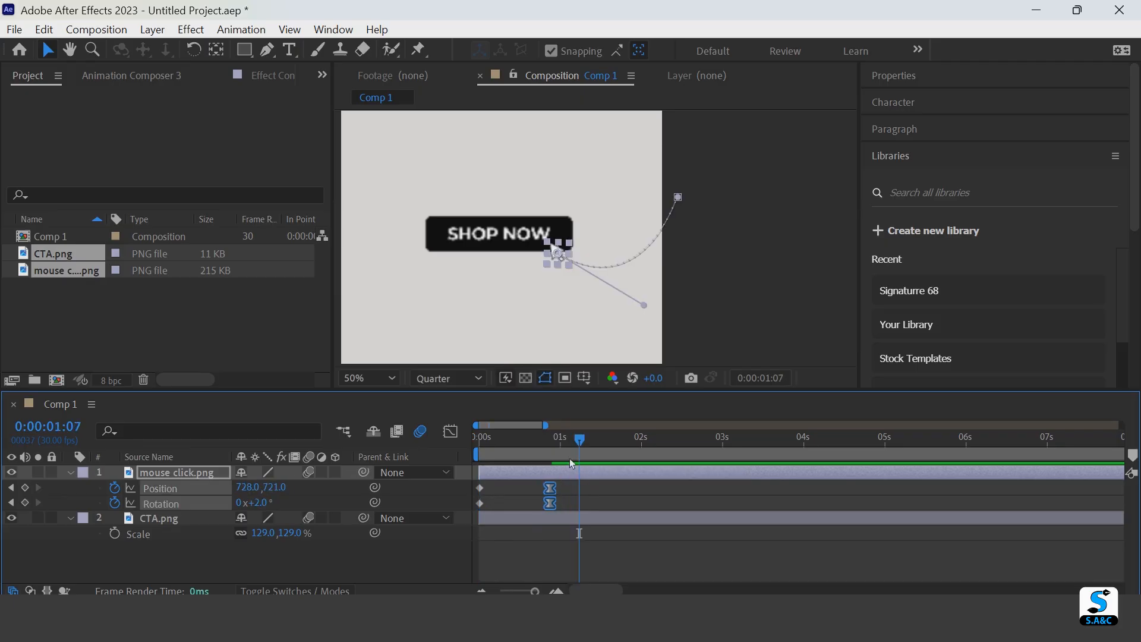
left_click_drag(580, 441, 548, 444)
Reveal the Scale property of the mouse click.png layer and add its first keyframe at 0:00:00:28.
left_click(573, 472)
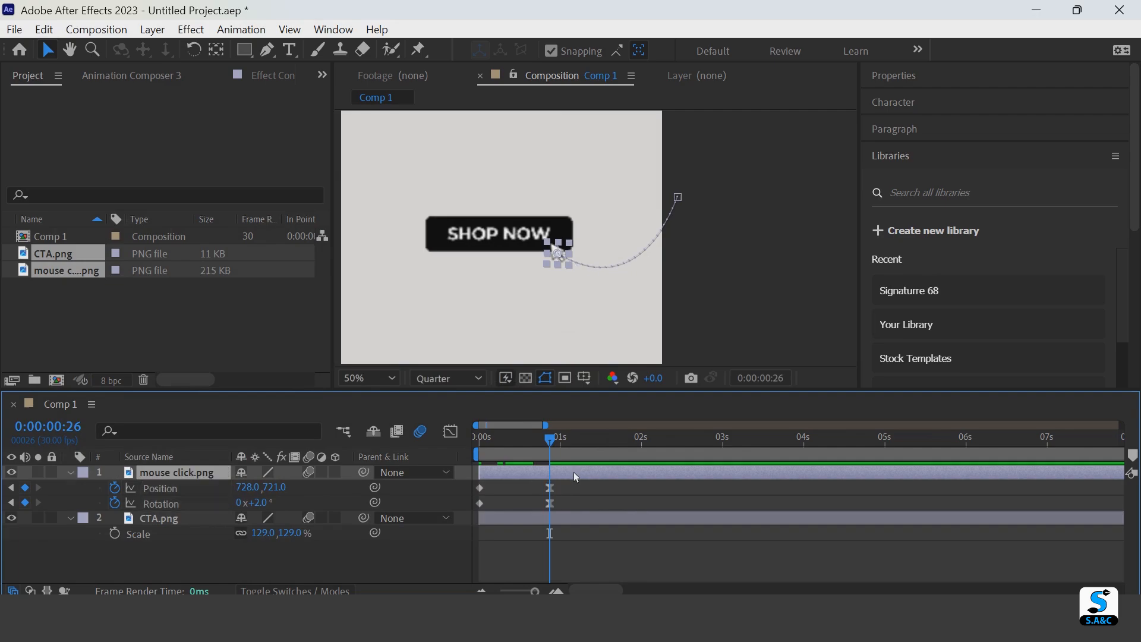
left_click(148, 457)
left_click(200, 474)
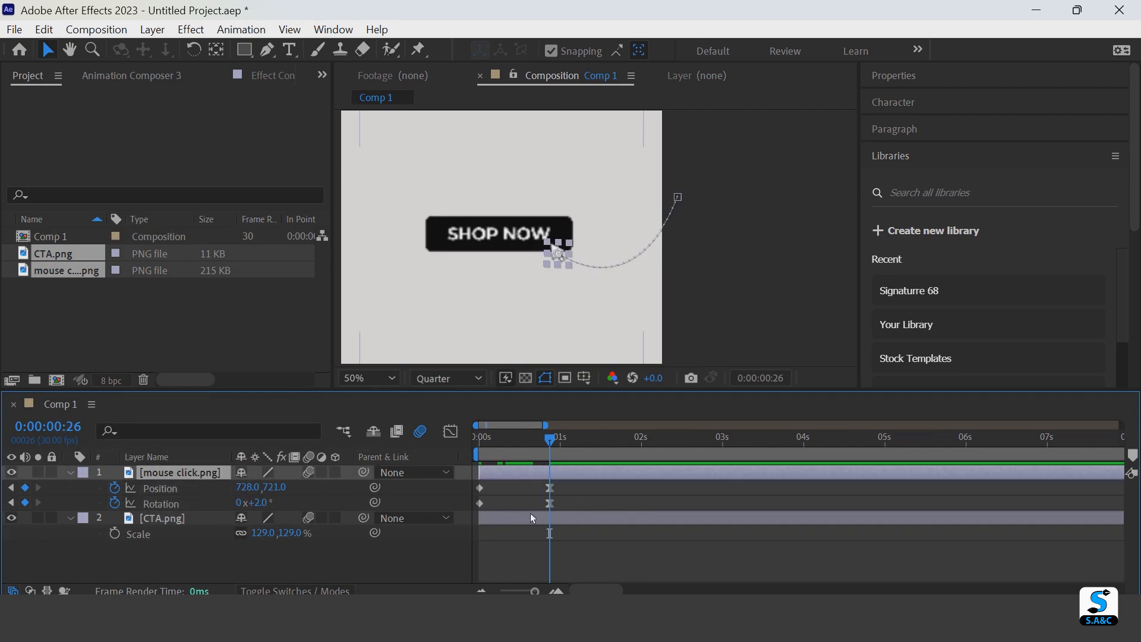
key("shift+s")
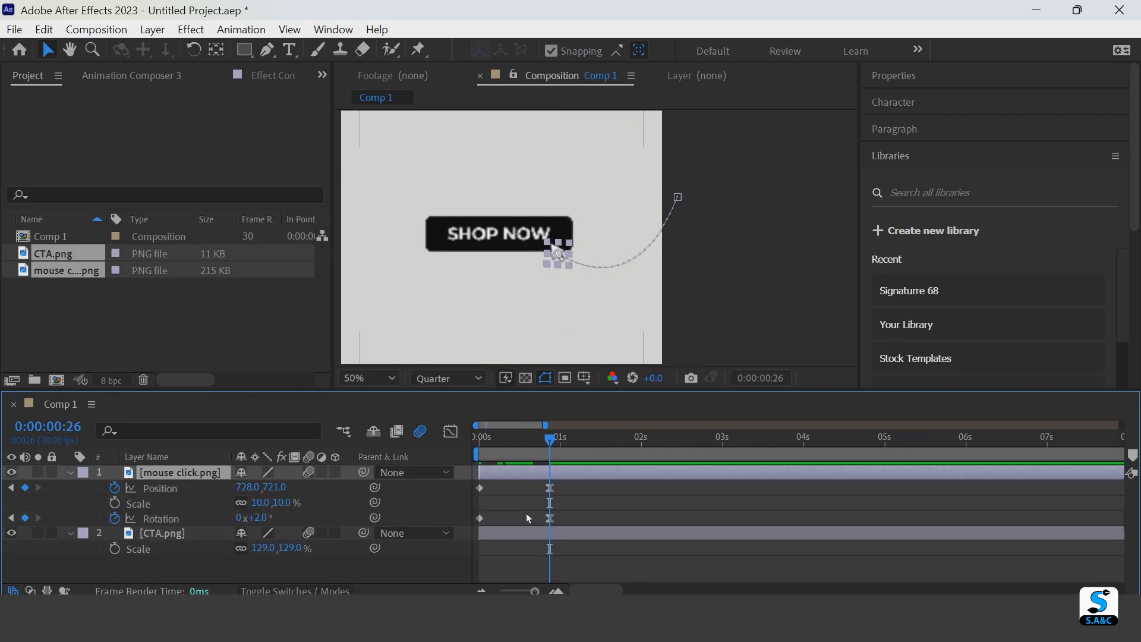
key("Page_Down")
key("Page_Down")
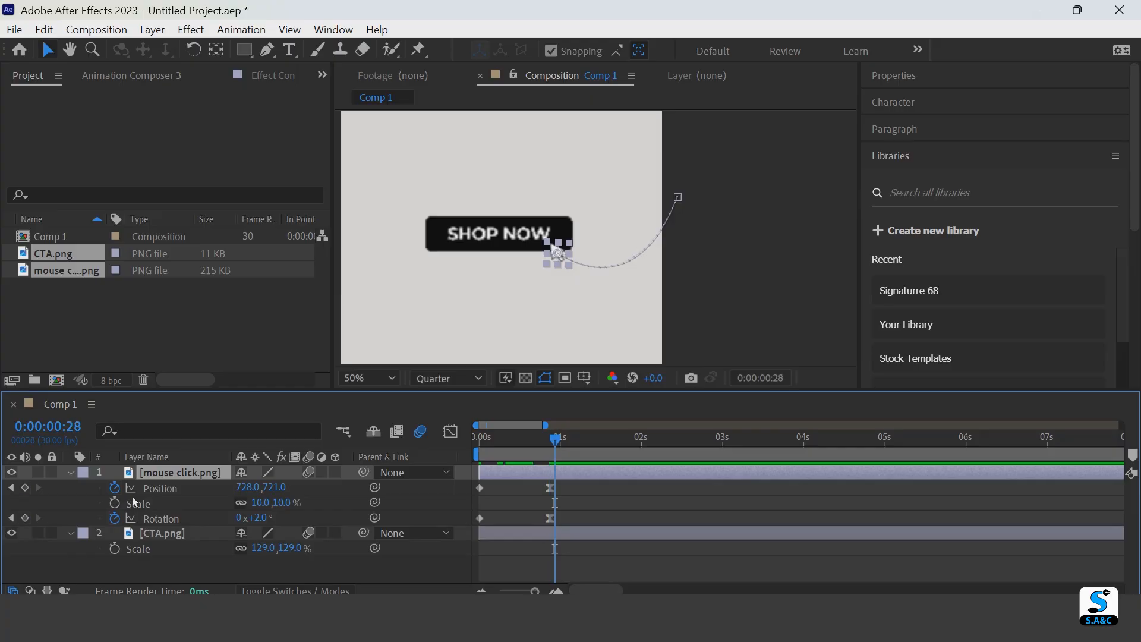
left_click(115, 503)
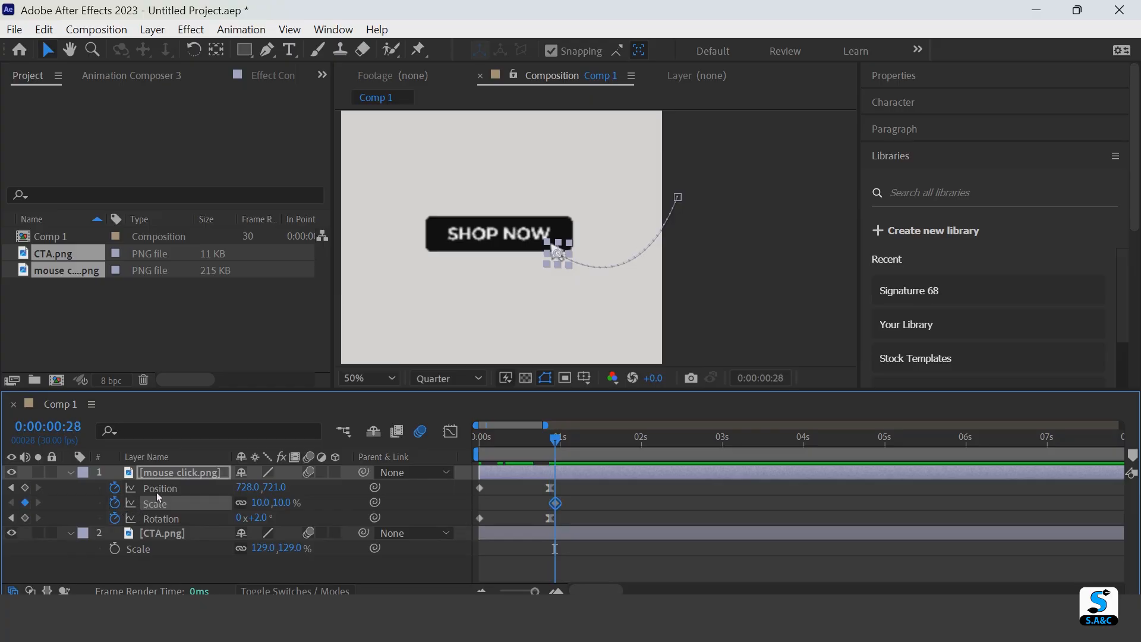
Add two more Scale keyframes to the mouse click.png layer at 0:00:01:01 and 0:00:01:04.
key("Page_Down")
key("Page_Down")
key("Page_Down")
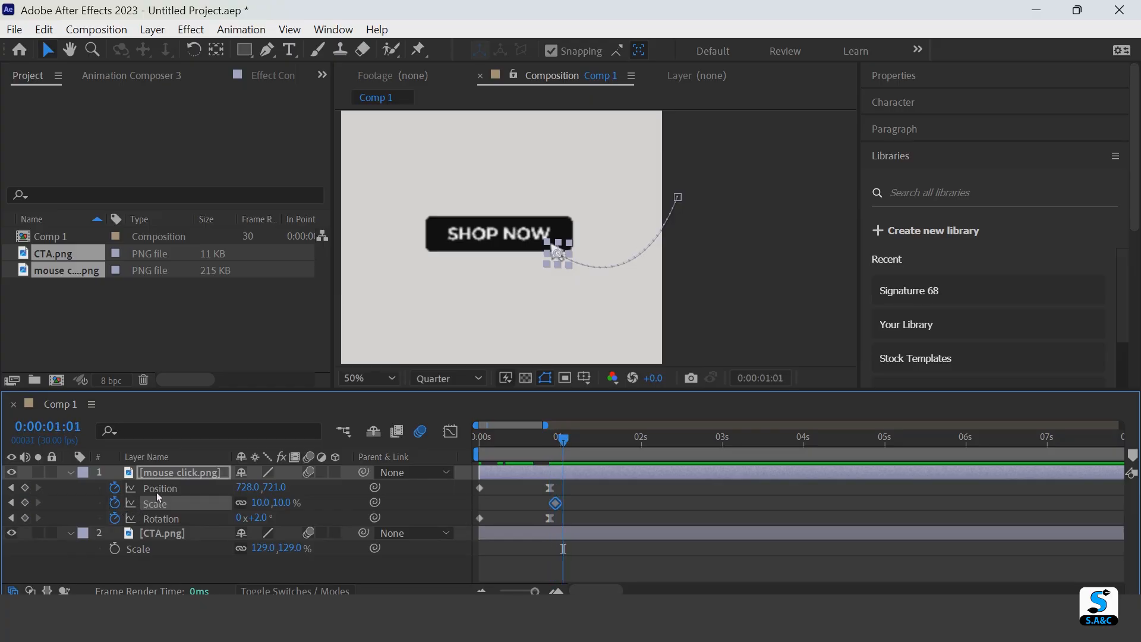
left_click(24, 502)
key("Page_Down")
key("Page_Down")
key("Page_Down")
left_click(24, 503)
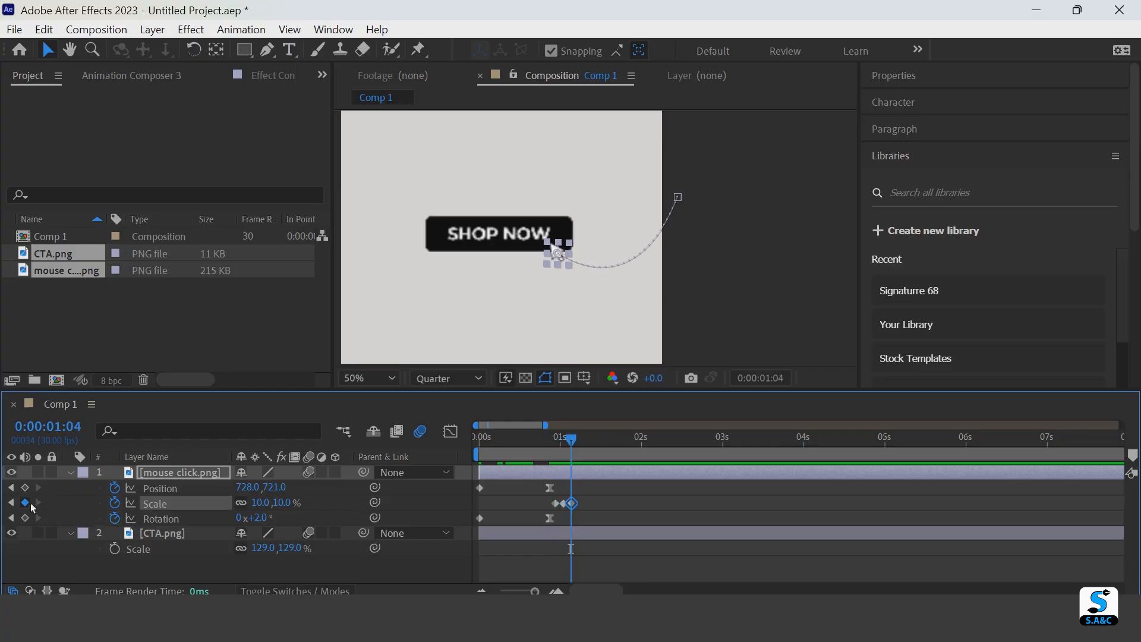
Set the cursor's middle Scale keyframe at 0:00:01:01 to 6%.
key("Page_Up")
key("Page_Up")
key("Page_Up")
key("period")
left_click_drag(580, 320, 645, 237)
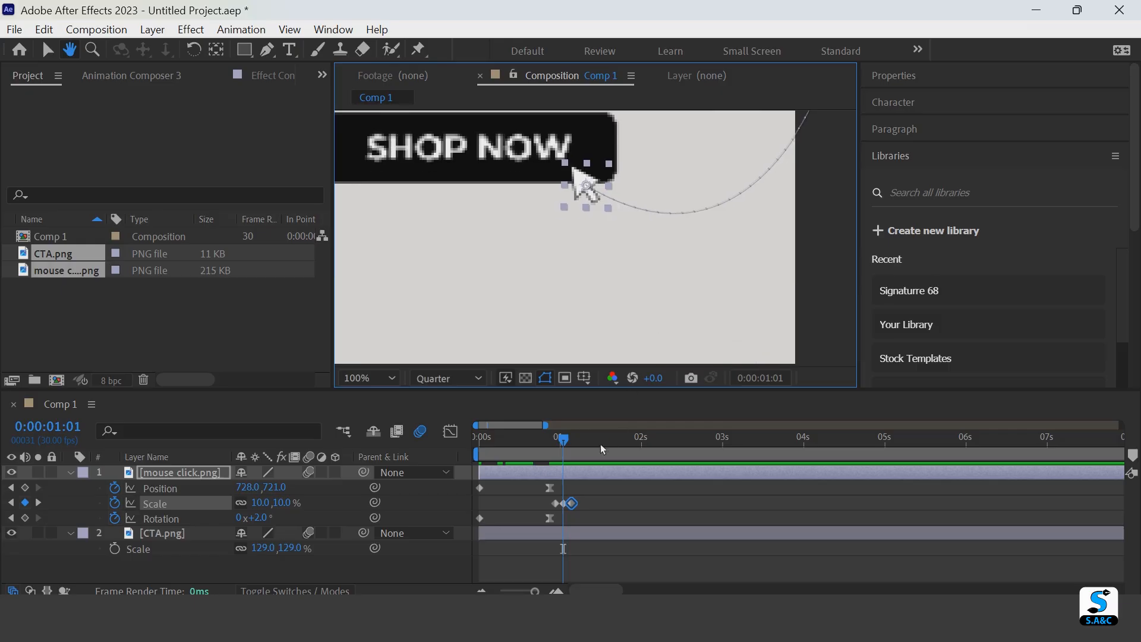
left_click_drag(571, 504, 562, 505)
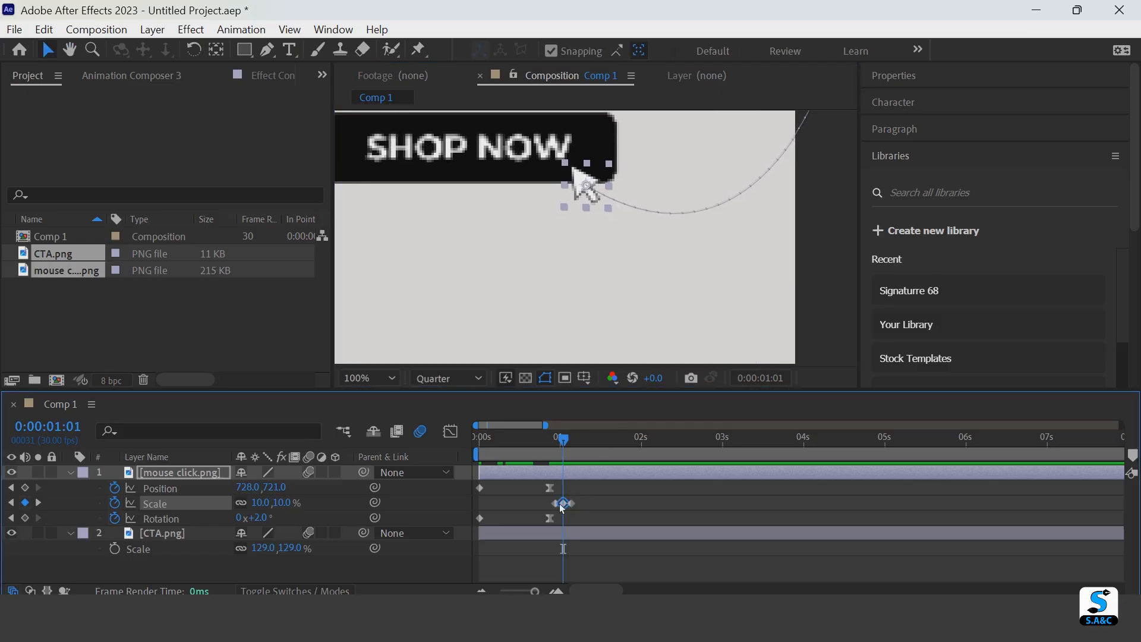
left_click(260, 503)
type("6")
key("Return")
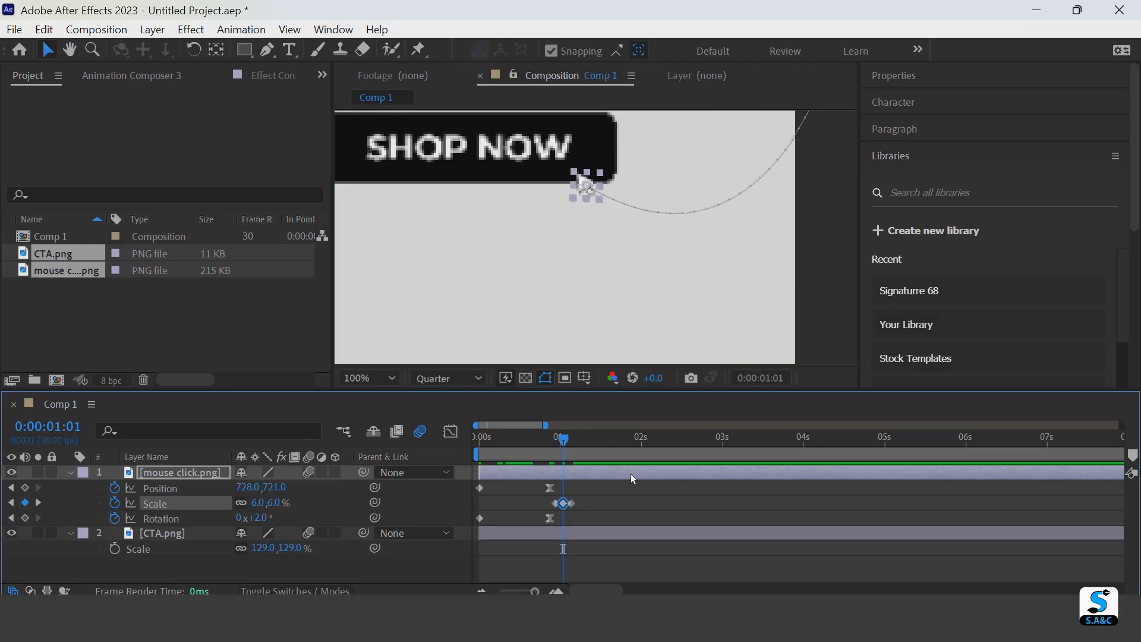
Apply Easy Ease to all three Scale keyframes of the mouse click.png layer and preview the click from the start.
left_click_drag(585, 502, 553, 509)
left_click(649, 489)
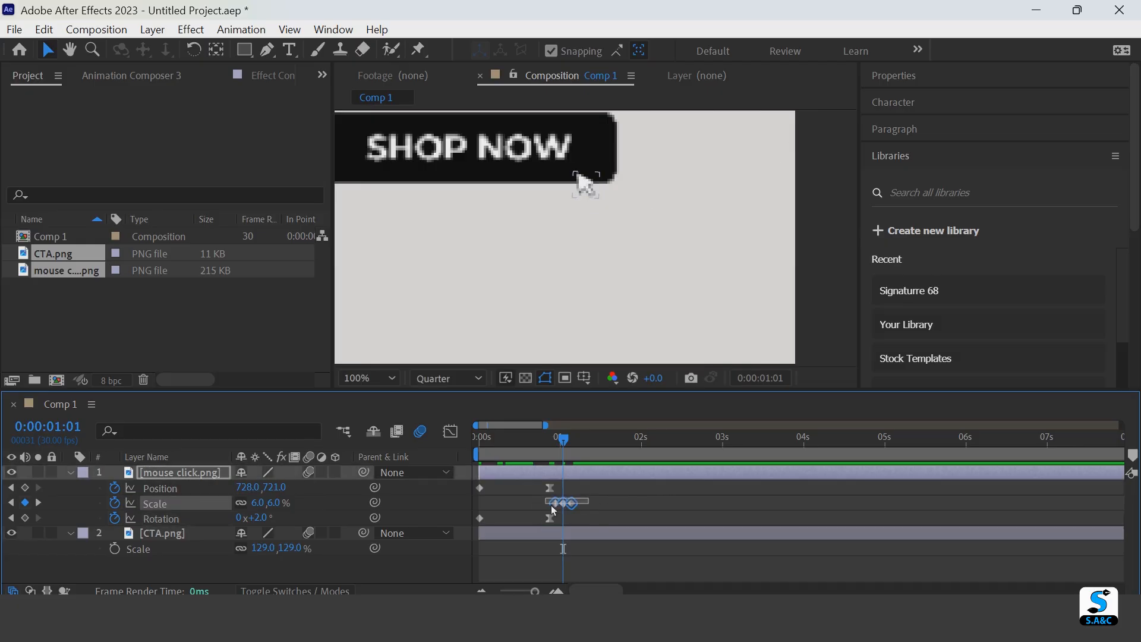
left_click_drag(568, 443, 427, 439)
scroll(680, 262, "down", 2)
key("space")
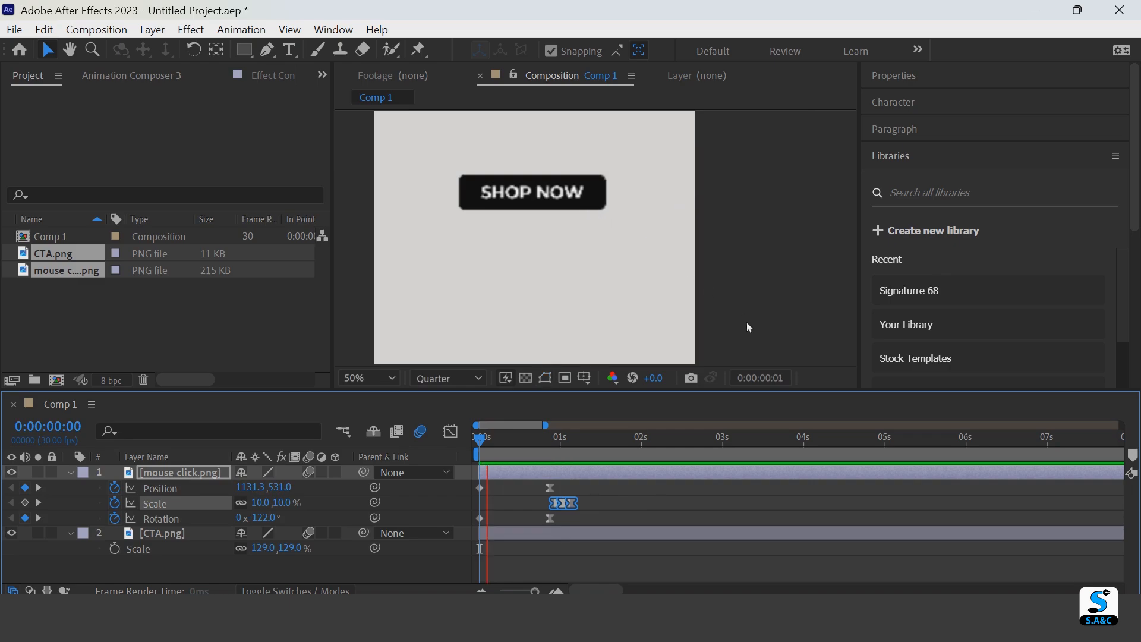
key("space")
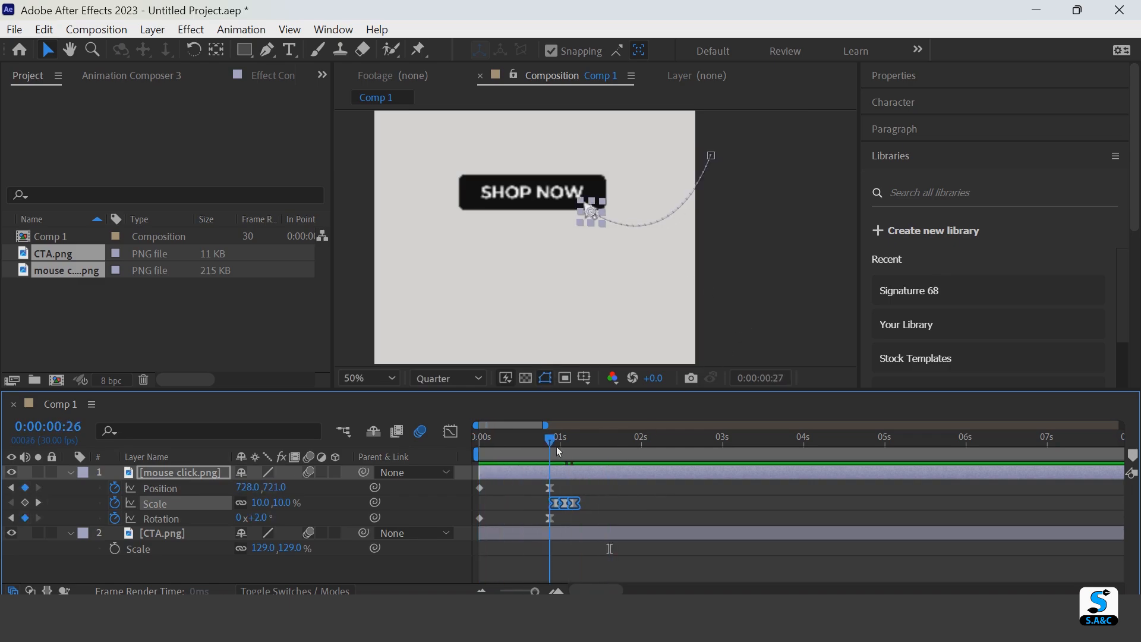
Retime the cursor's three Scale keyframes to 0:00:01:00, 0:00:01:04 and 0:00:01:08, previewing the click animation.
key("space")
left_click_drag(640, 440, 549, 451)
left_click_drag(577, 507, 583, 507)
key("space")
key("space")
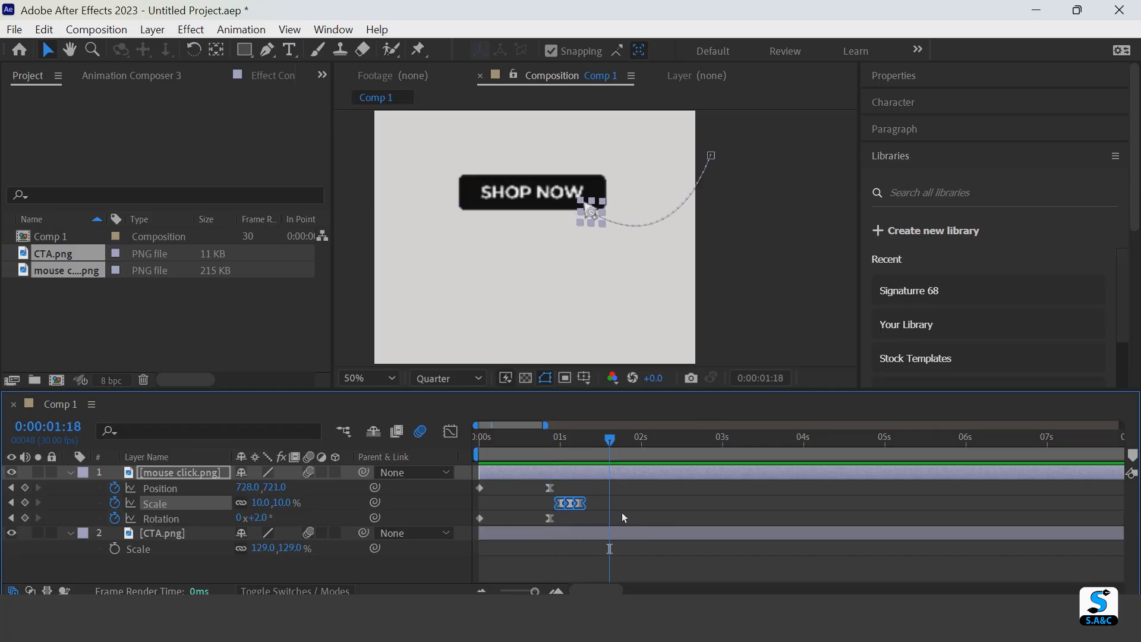
key("Home")
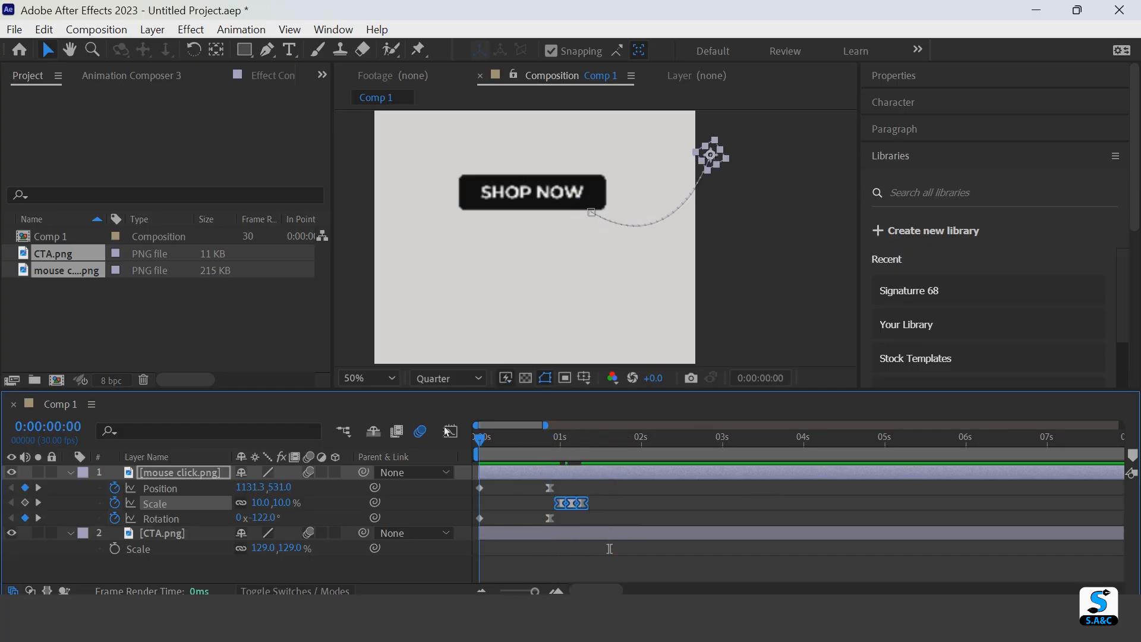
key("space")
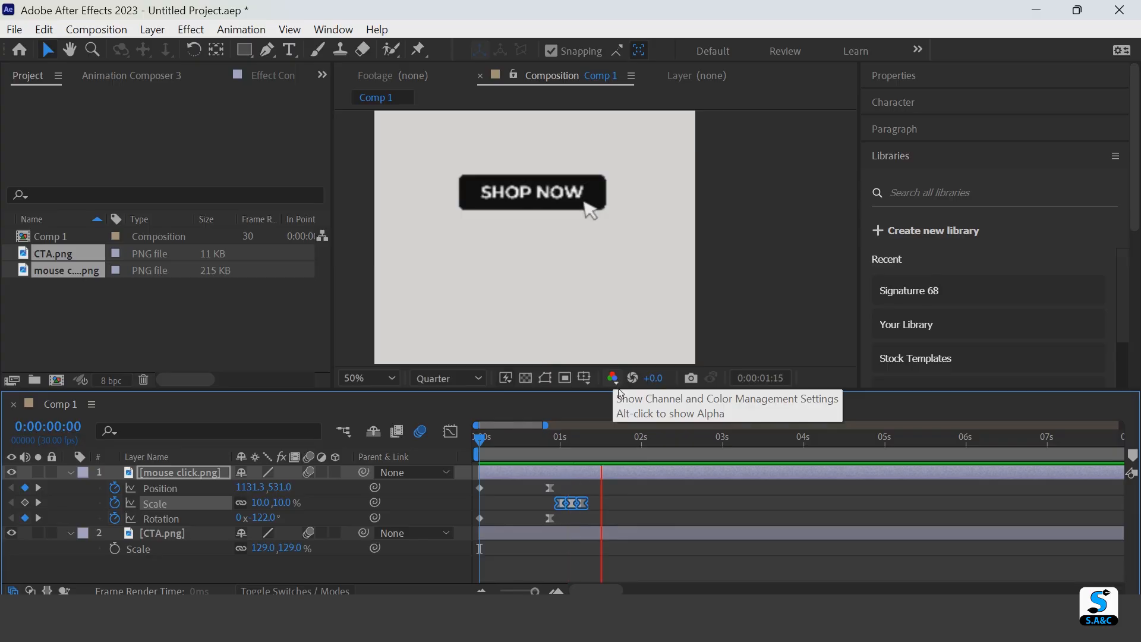
Add Scale keyframes to the CTA.png layer at 0:00:01:00, 0:00:01:04 and 0:00:01:08, matching the cursor's Scale keyframes.
left_click_drag(630, 439, 560, 439)
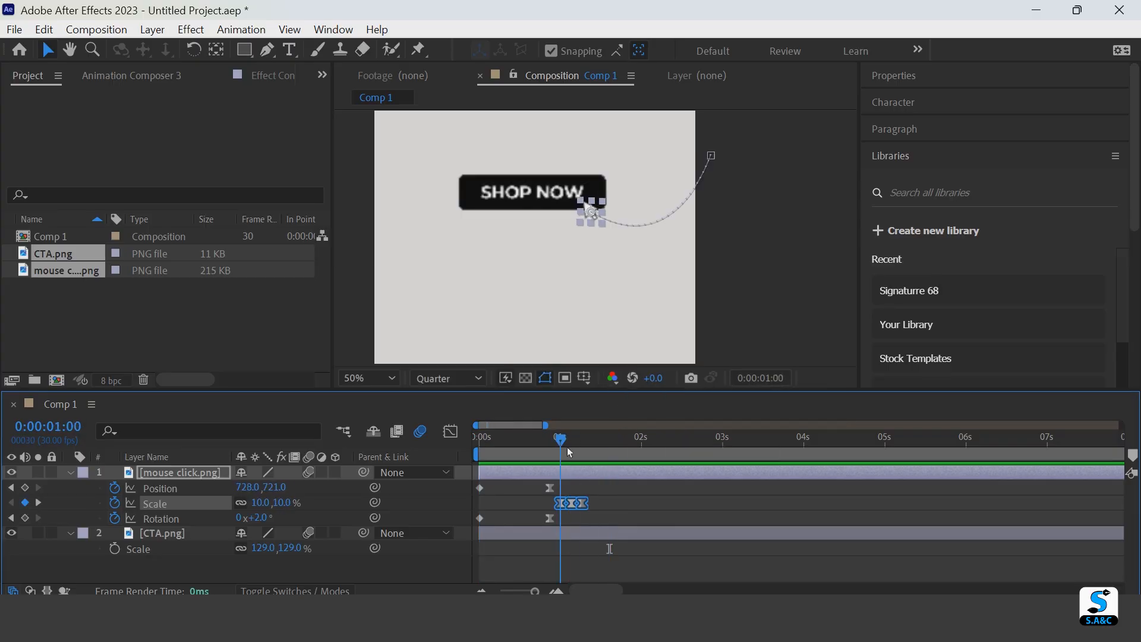
left_click(618, 505)
left_click(576, 536)
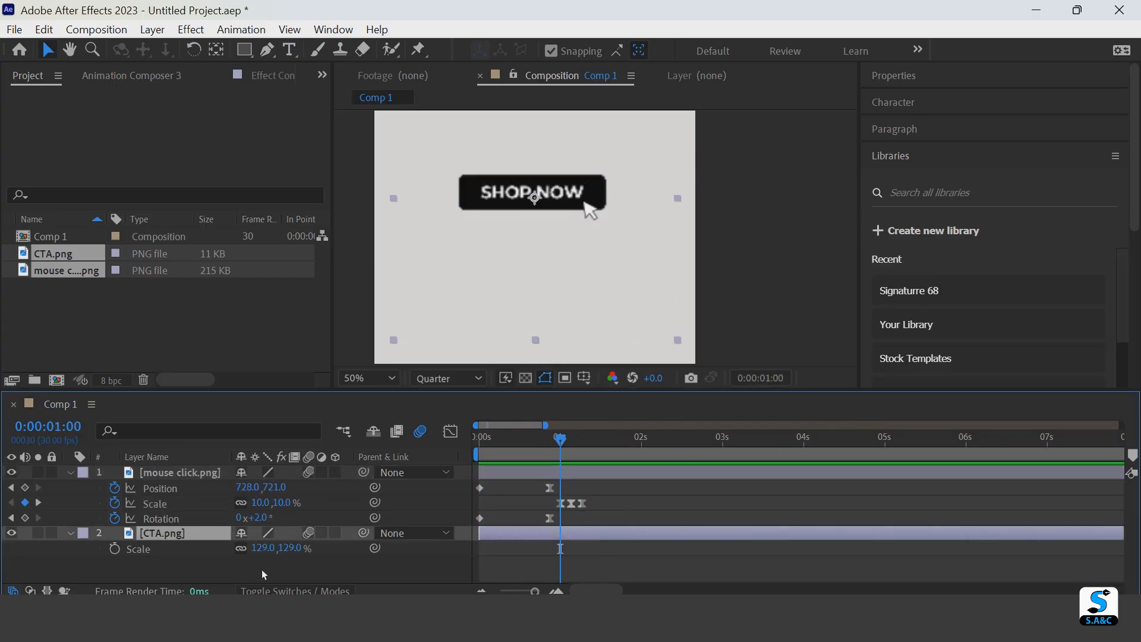
left_click(116, 549)
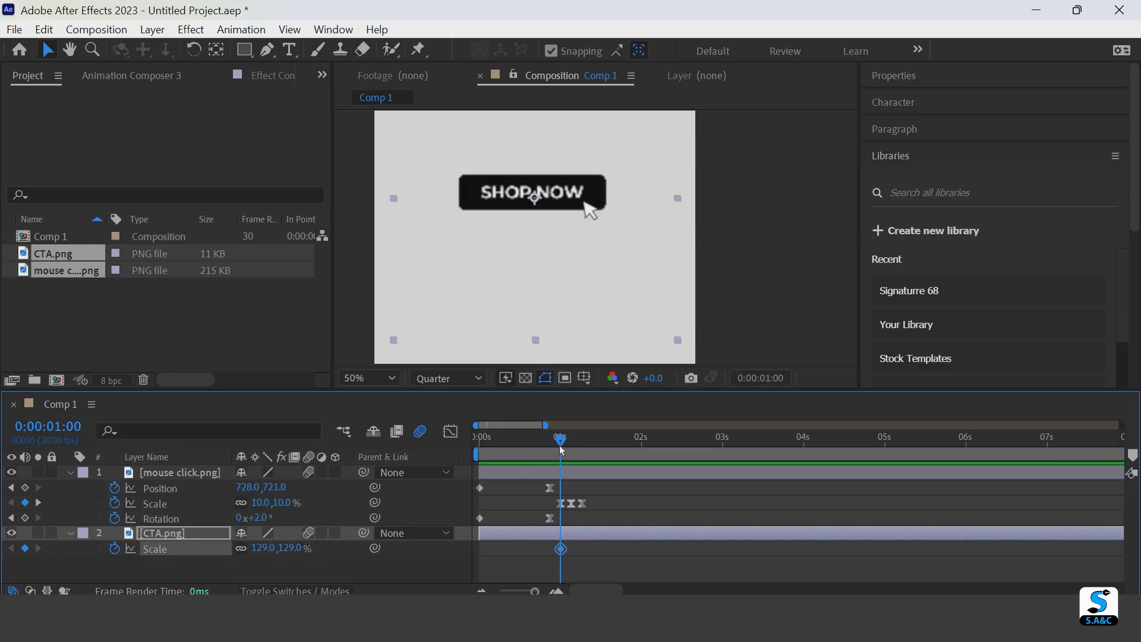
left_click_drag(560, 447, 573, 447)
left_click(33, 548)
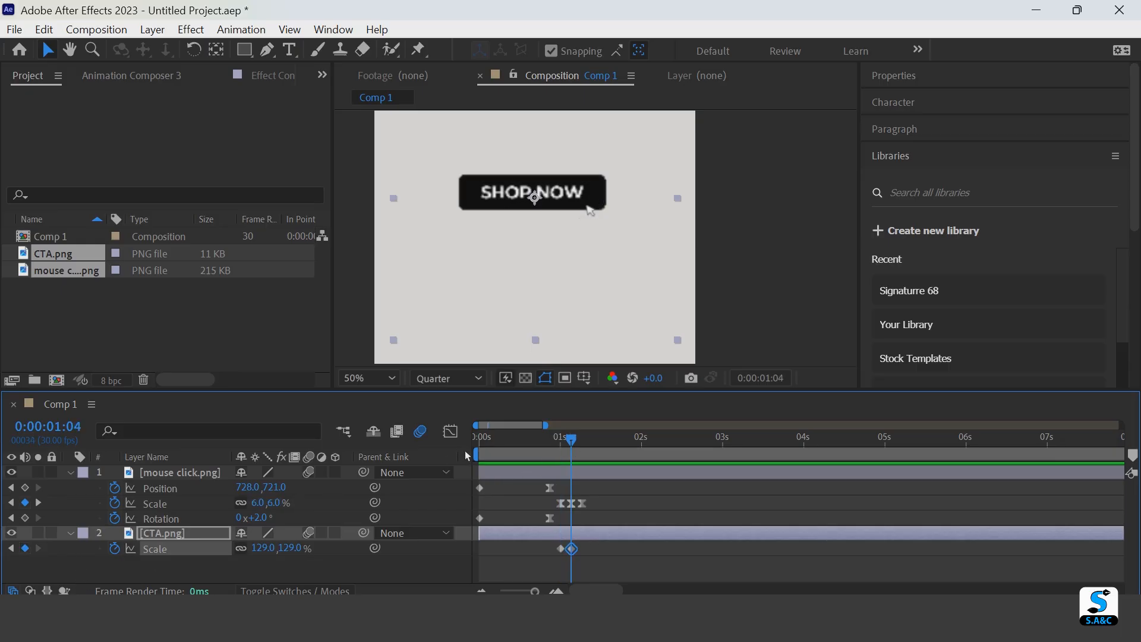
left_click(584, 441)
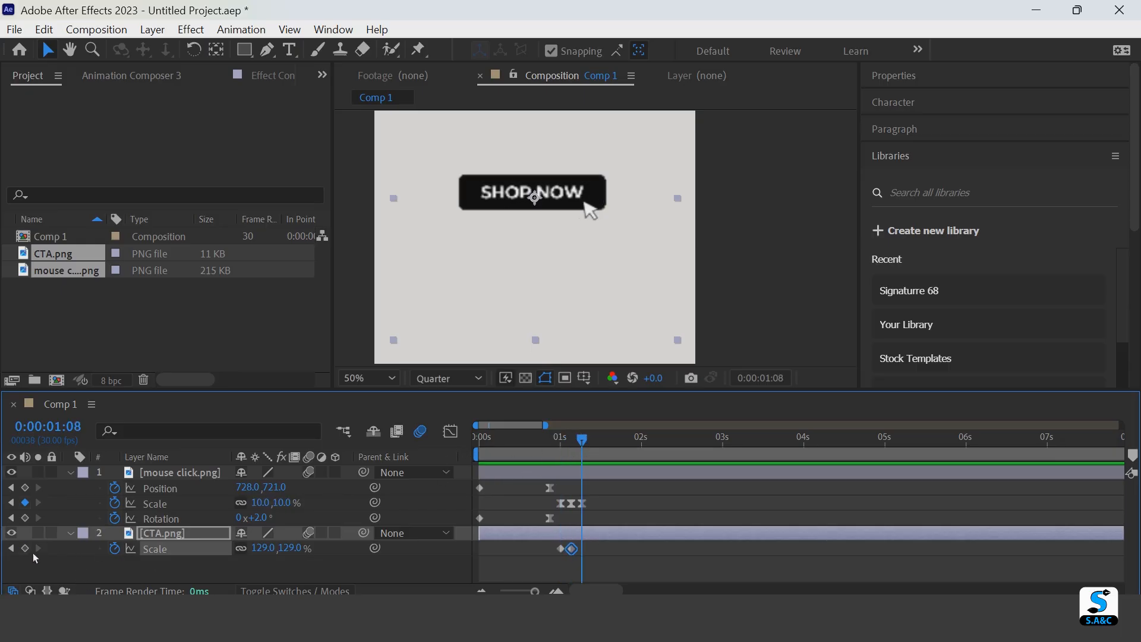
left_click(26, 548)
Set the CTA.png layer's middle Scale keyframe at 0:00:01:04 to 115%.
left_click_drag(586, 440, 573, 441)
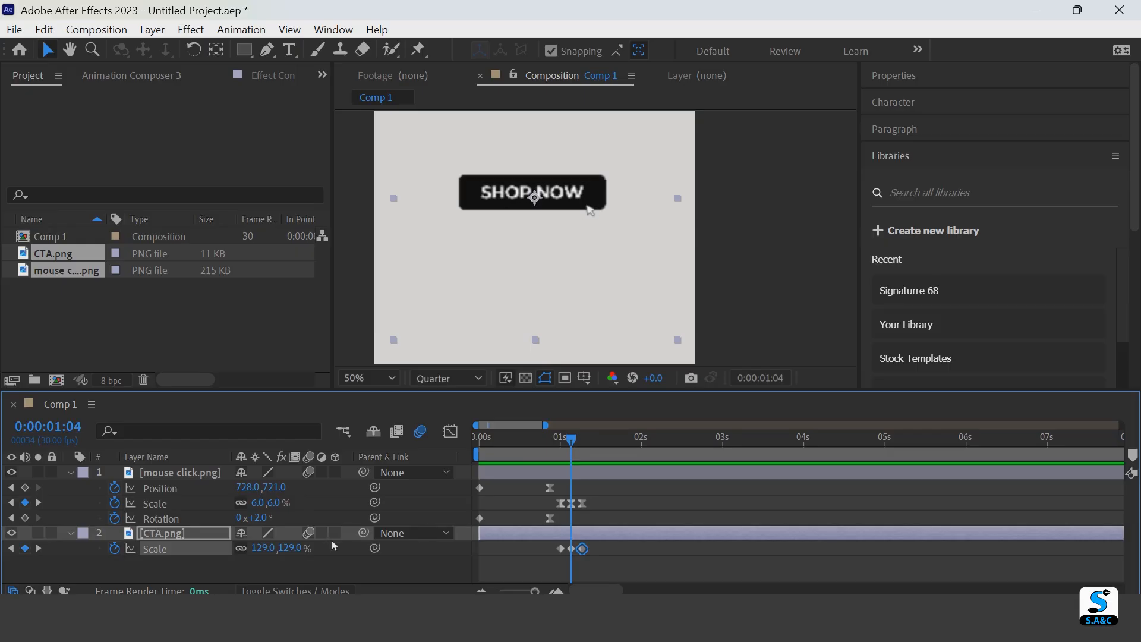
key("s")
left_click_drag(272, 554, 263, 554)
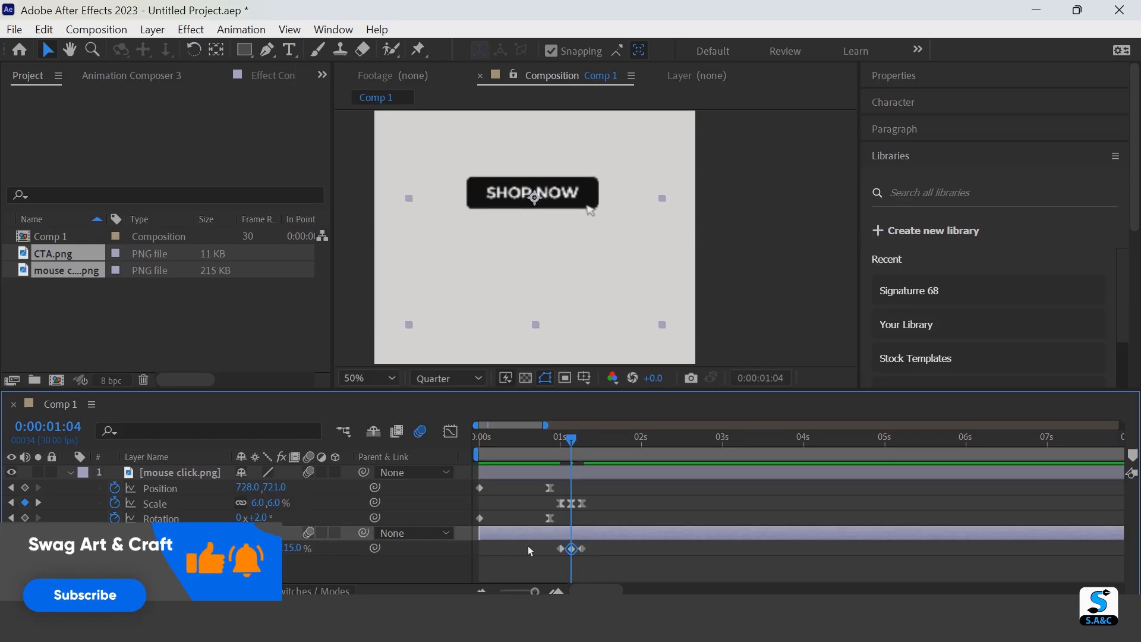
Apply Easy Ease to the three CTA.png Scale keyframes and preview the button press from the beginning.
left_click_drag(596, 547, 544, 559)
key("F9")
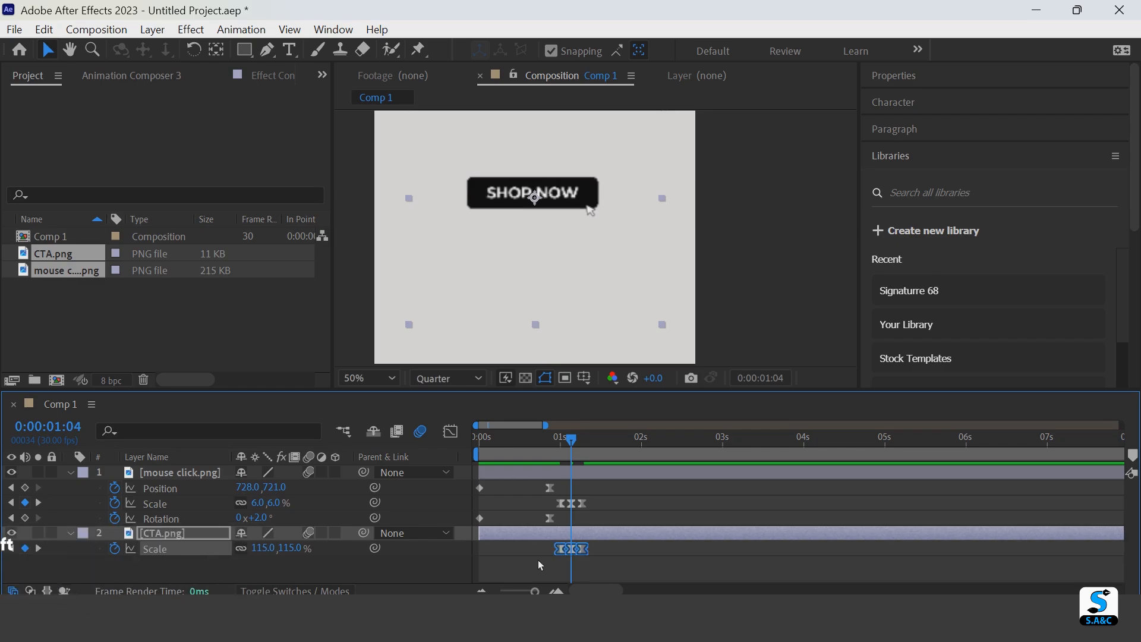
key("Home")
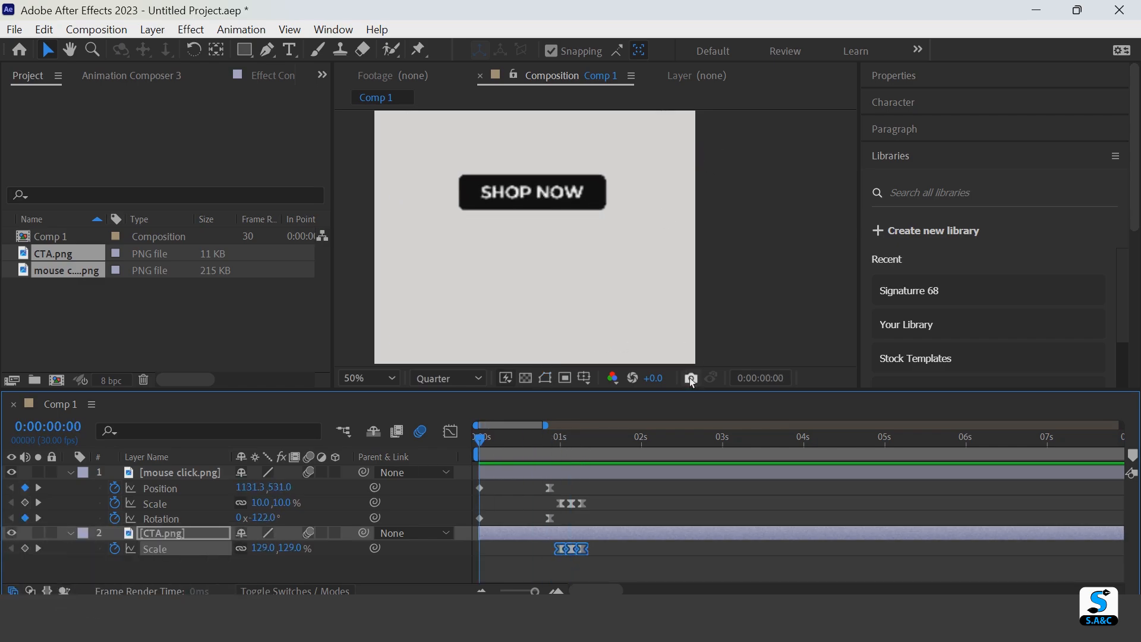
key("space")
key("space")
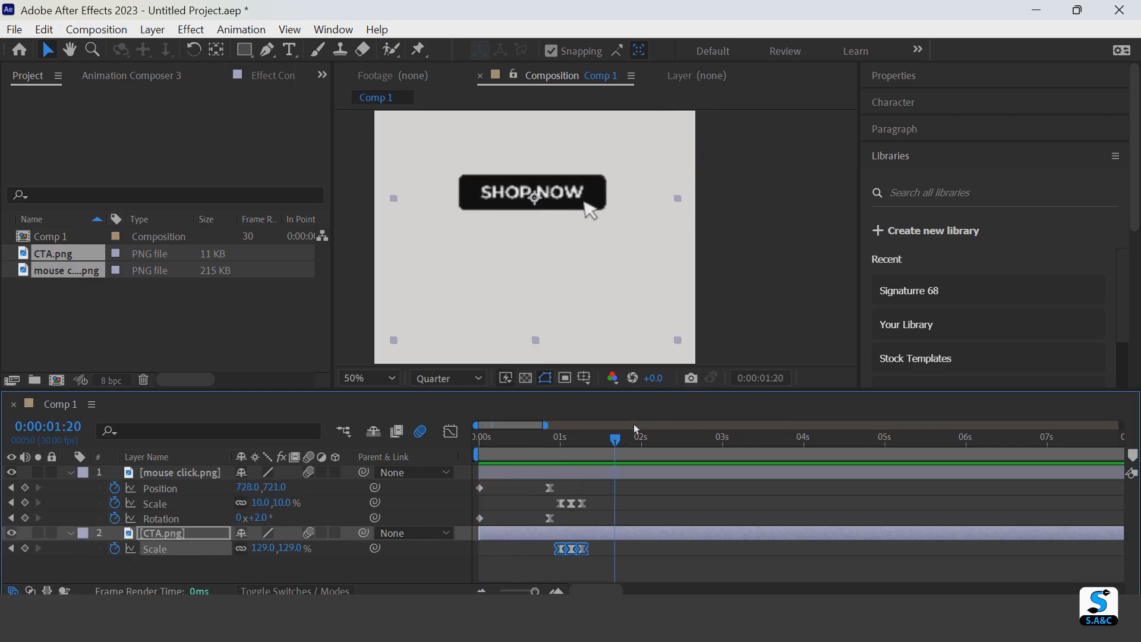